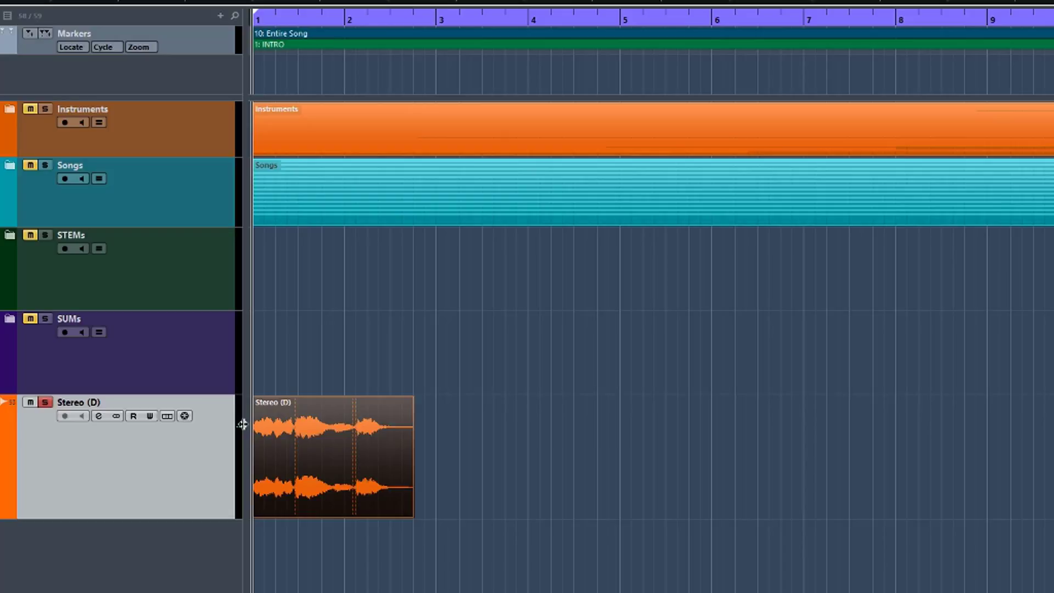
Play back the Stereo (D) audio clip and move it so it starts at bar 3
left_click(288, 457)
key("space")
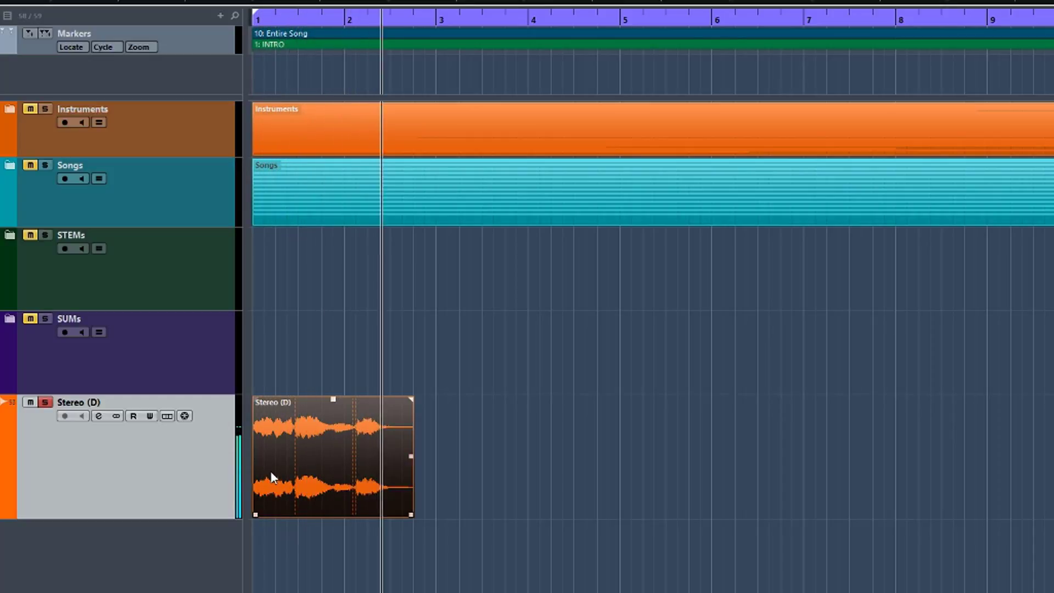
key("space")
left_click_drag(268, 469, 451, 471)
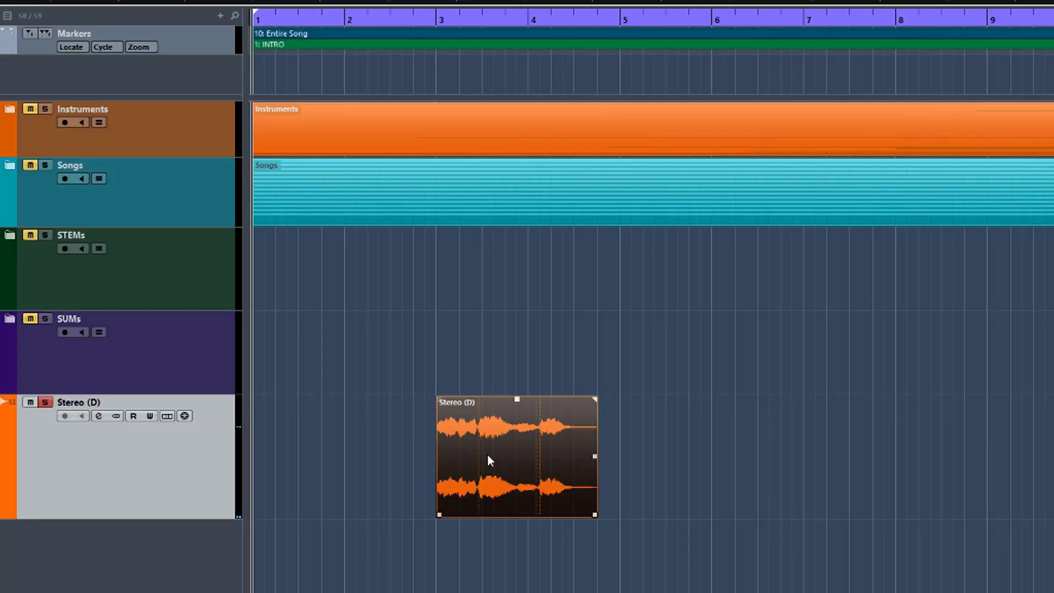
Open the Stereo (D) track's channel settings and insert the REVerence reverb in the first insert slot
left_click(98, 417)
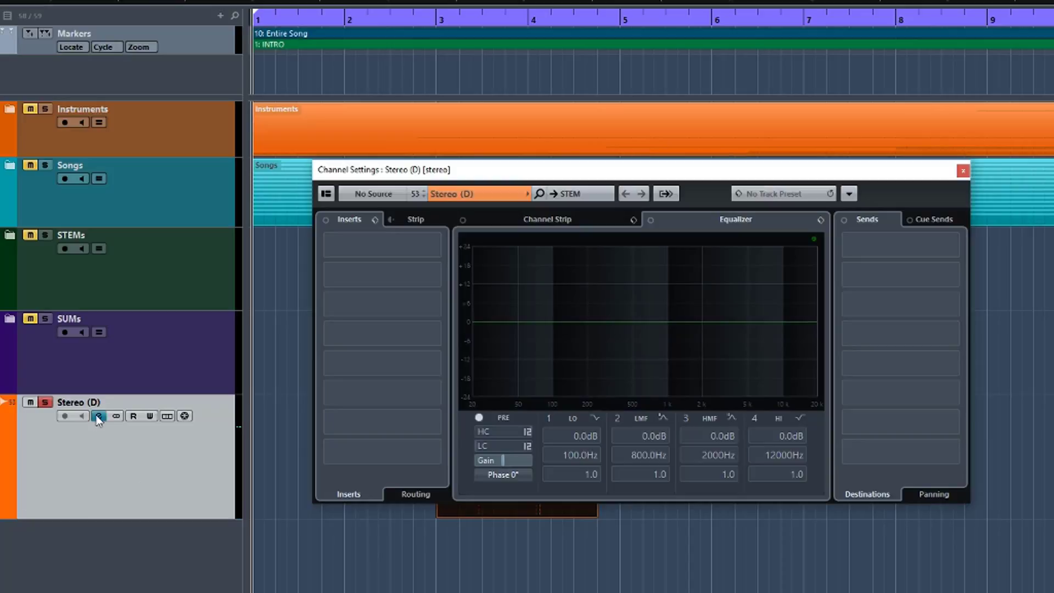
left_click(438, 244)
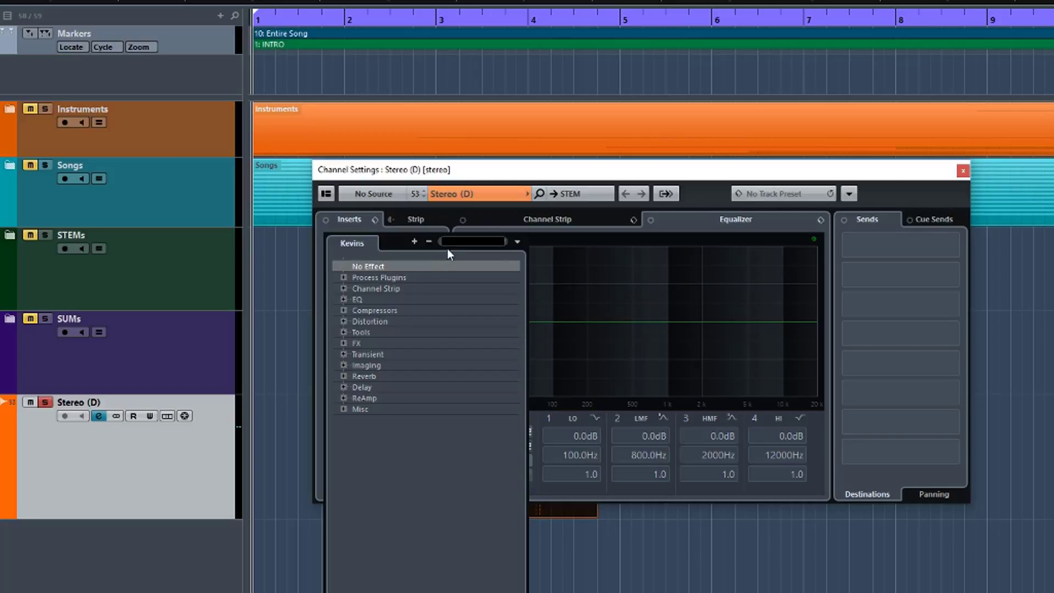
left_click(345, 376)
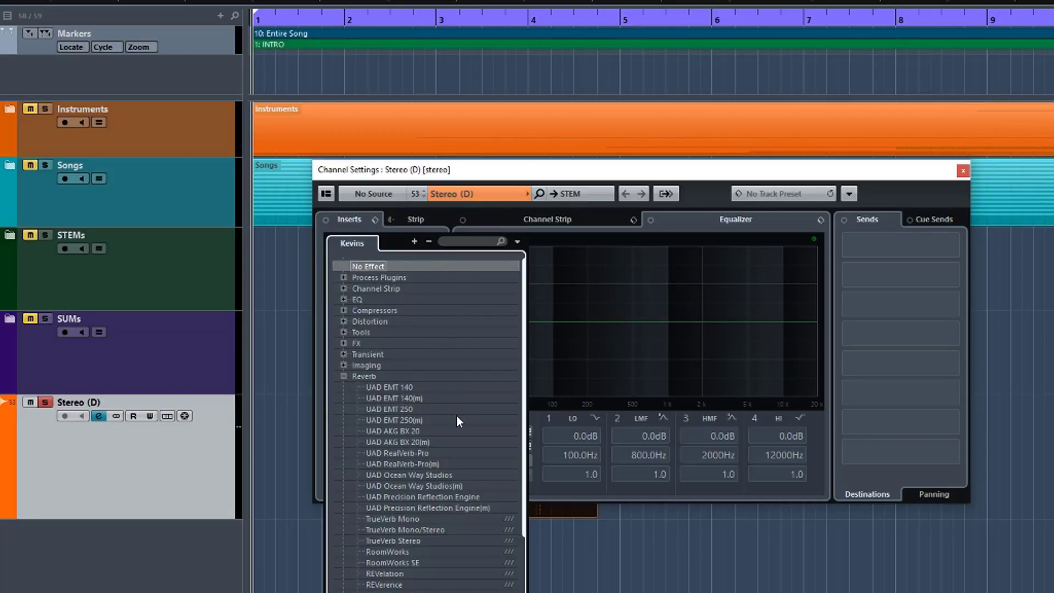
scroll(460, 435, "down", 2)
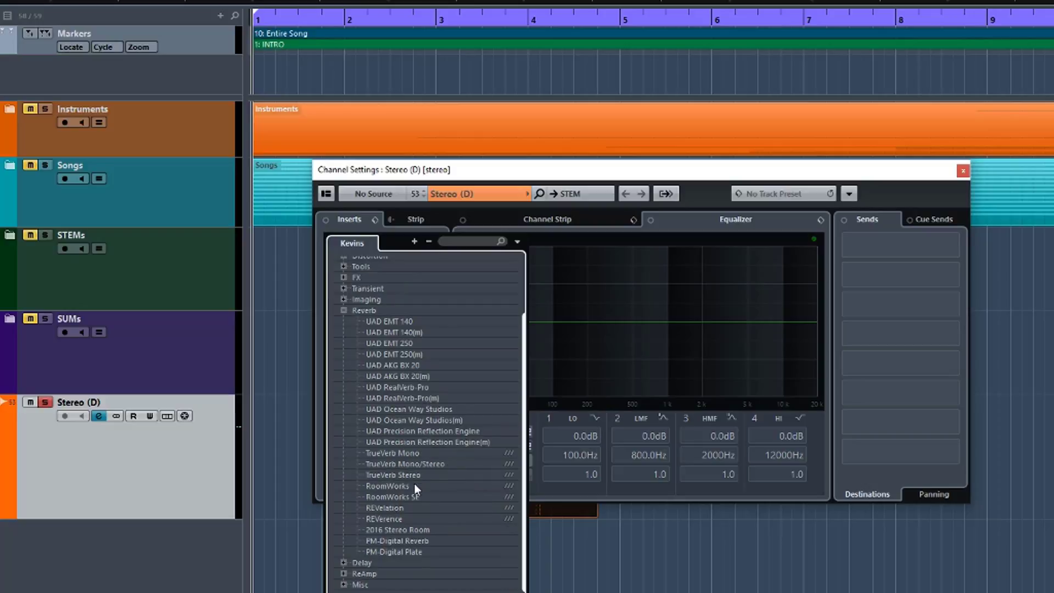
left_click(385, 519)
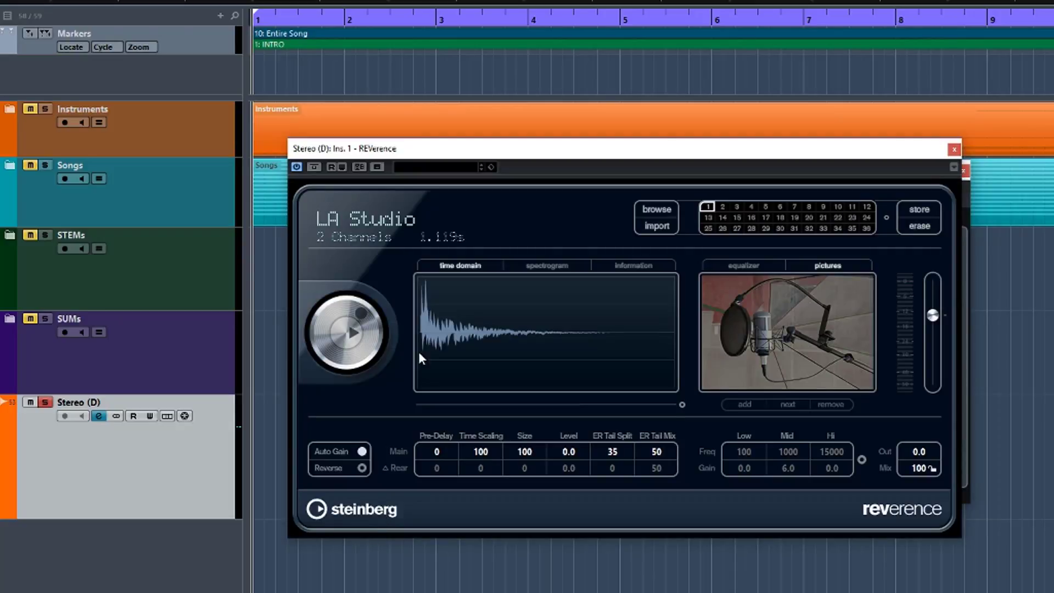
Load the Dutch Concert Hall 1a preset in REVerence and enable Reverse
left_click_drag(453, 153, 435, 142)
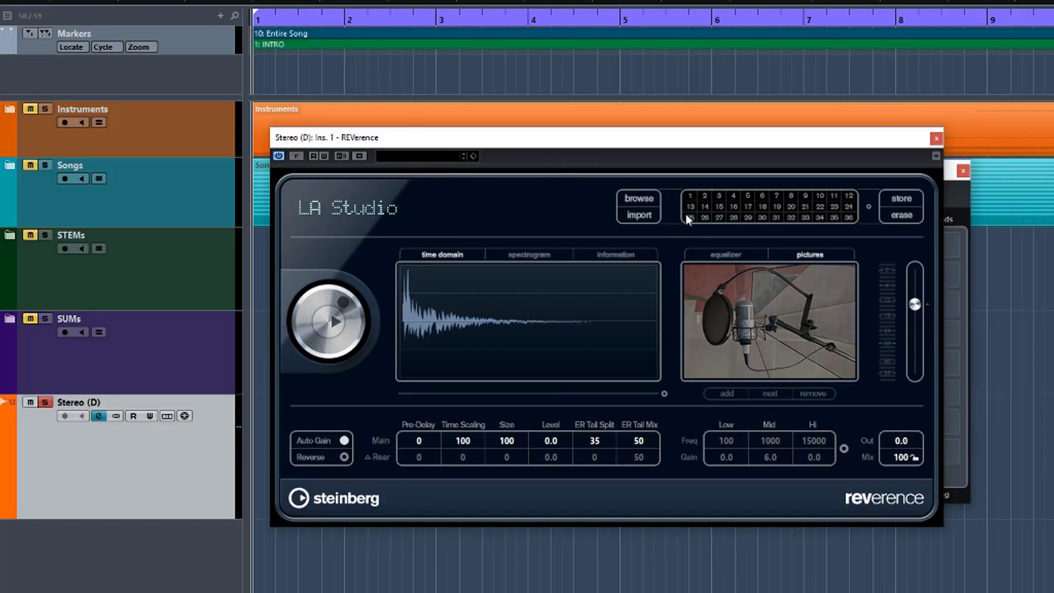
left_click(371, 209)
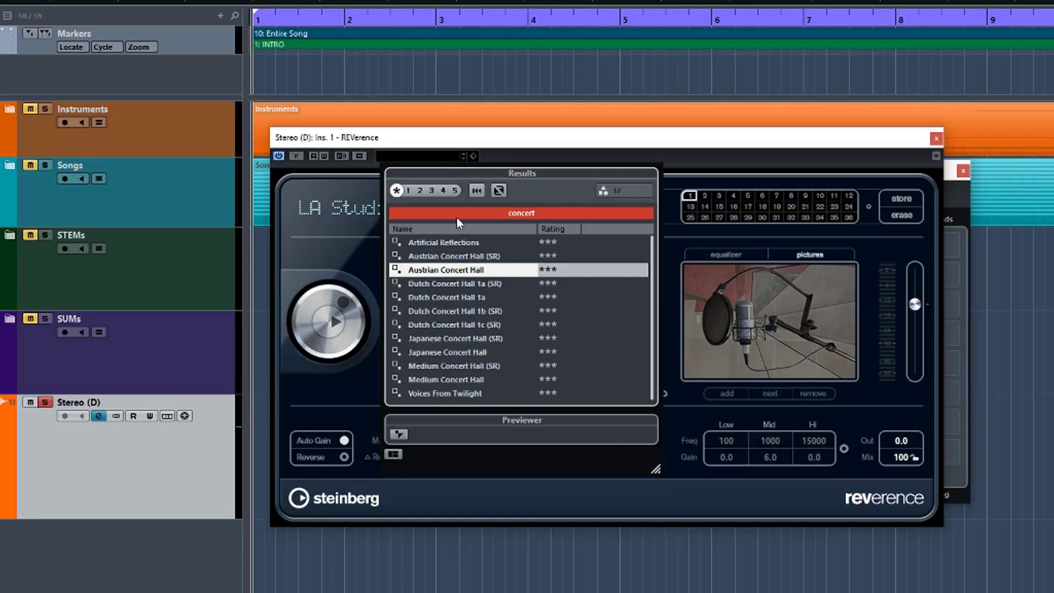
left_click(468, 298)
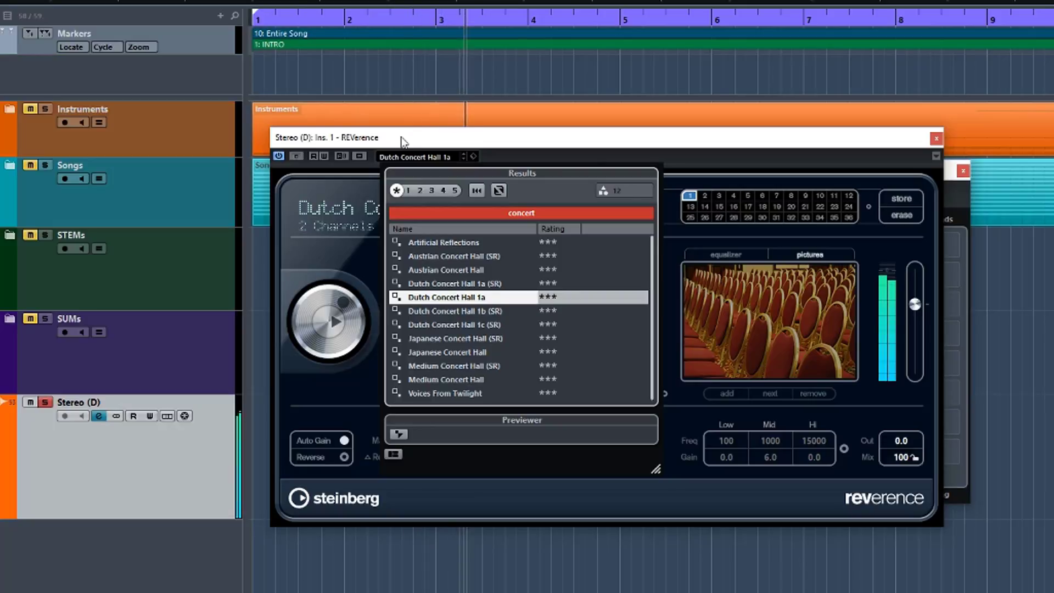
double_click(485, 297)
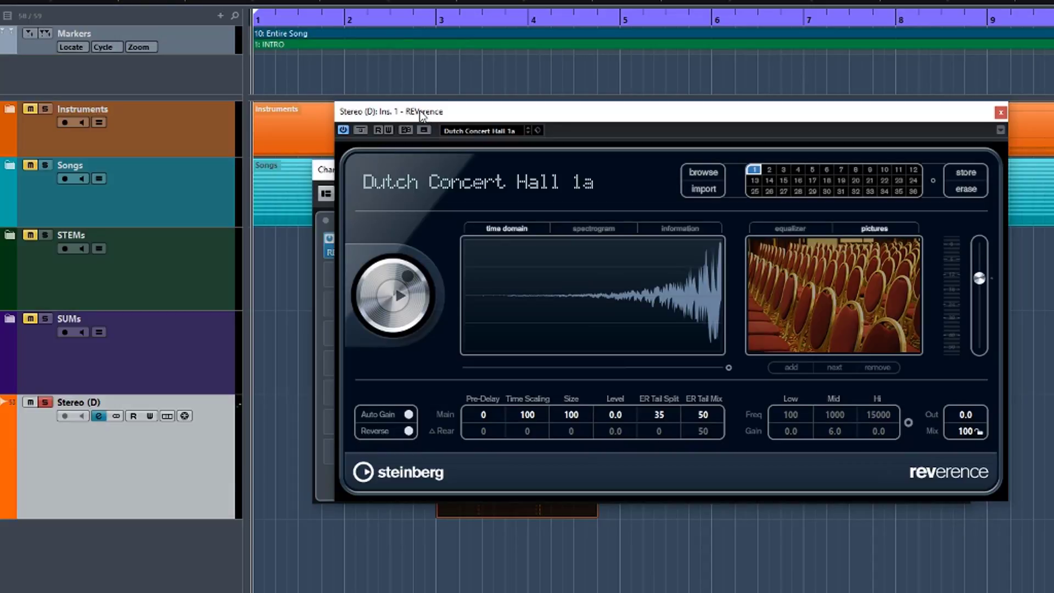
Play back the clip through the reversed reverb and turn Reverse off
left_click_drag(419, 113, 375, 26)
key("space")
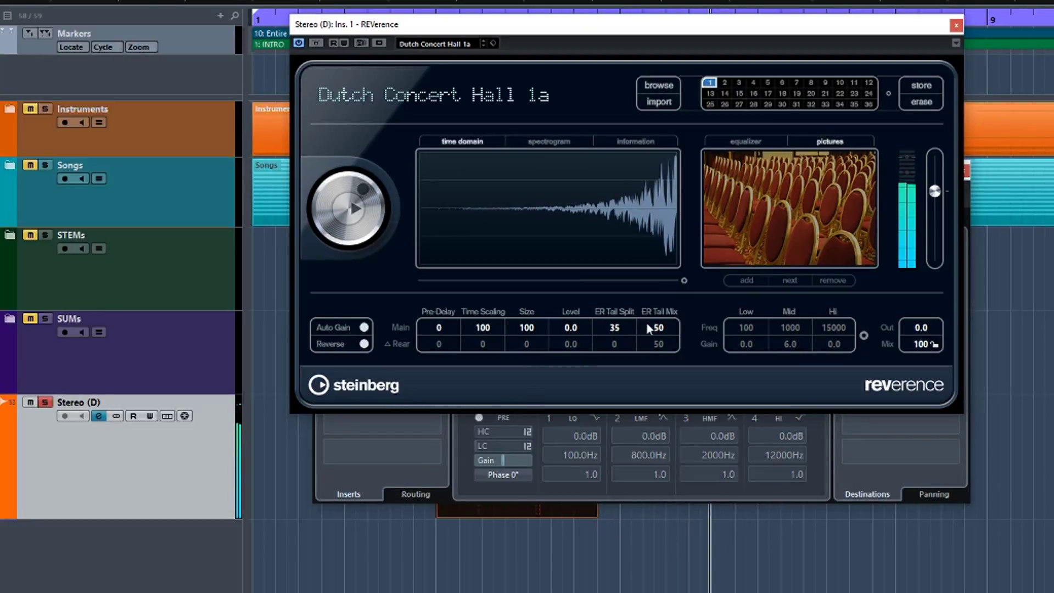
key("space")
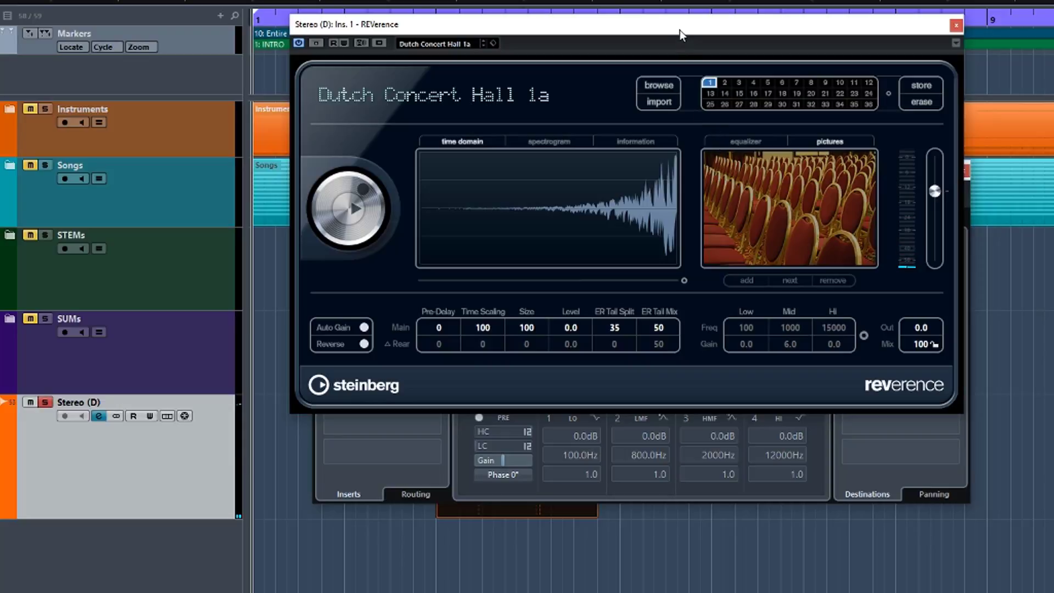
left_click(364, 344)
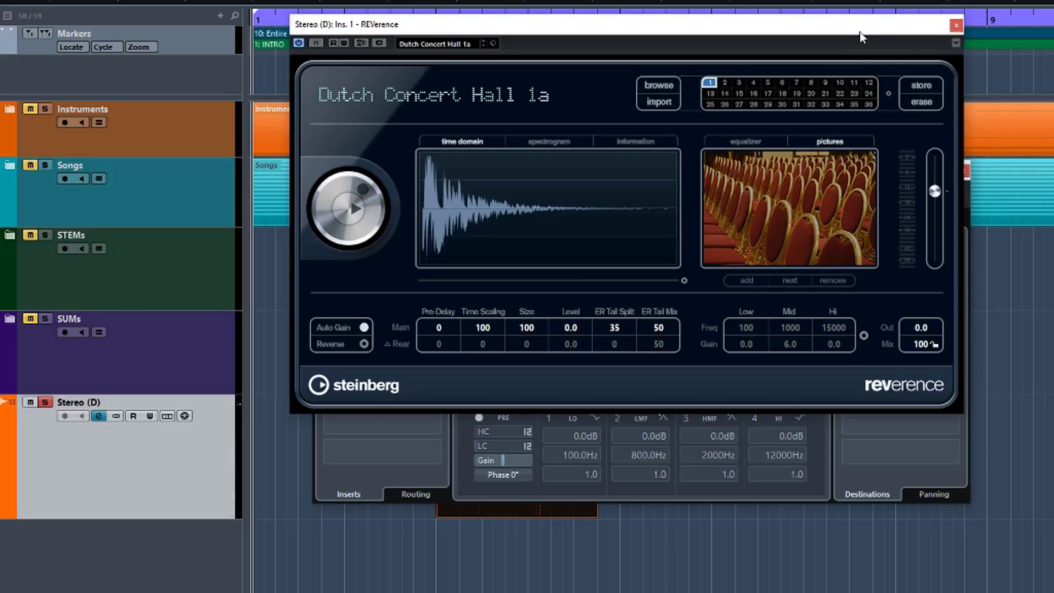
Remove REVerence from the Stereo (D) track's inserts and close the channel settings
left_click_drag(860, 32, 912, 48)
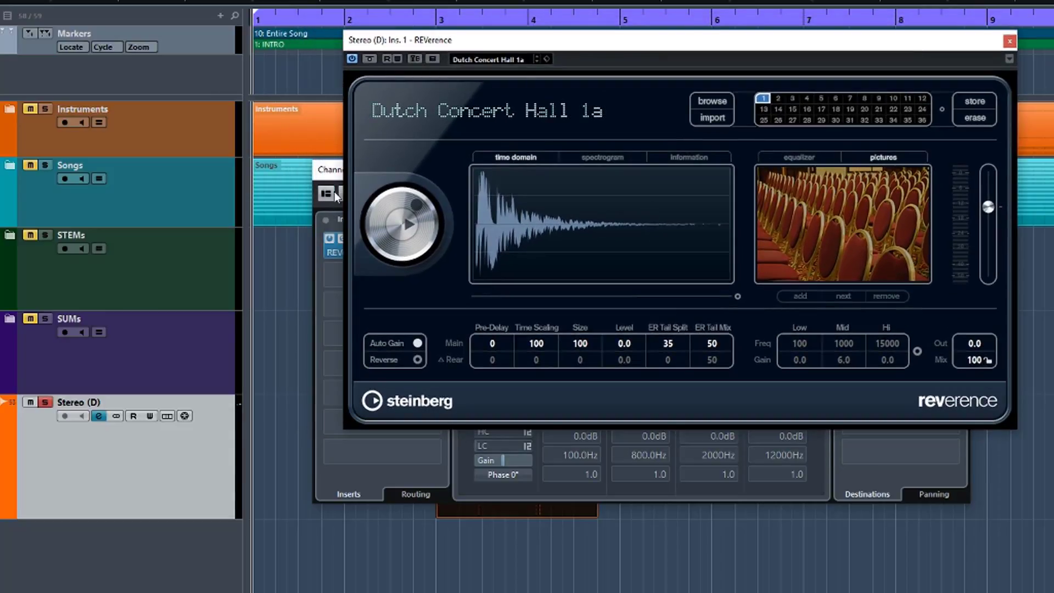
left_click(1011, 41)
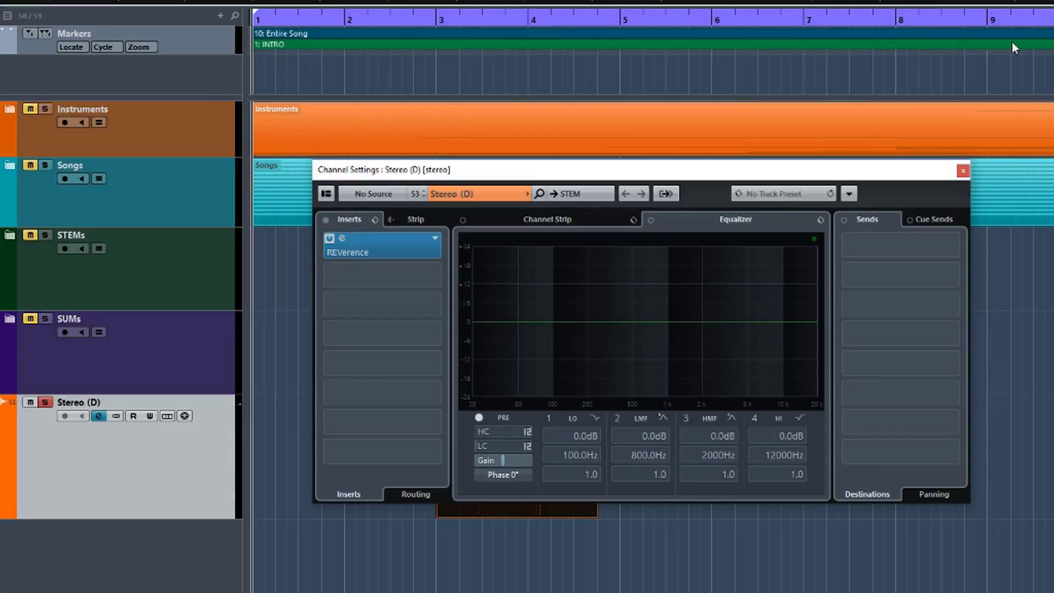
left_click(434, 238)
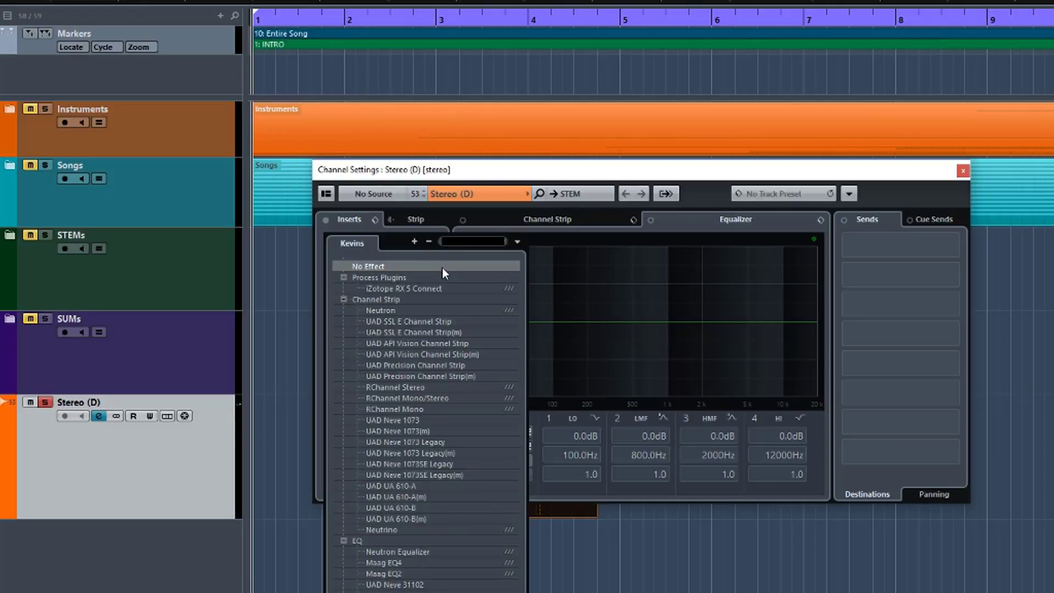
left_click(442, 268)
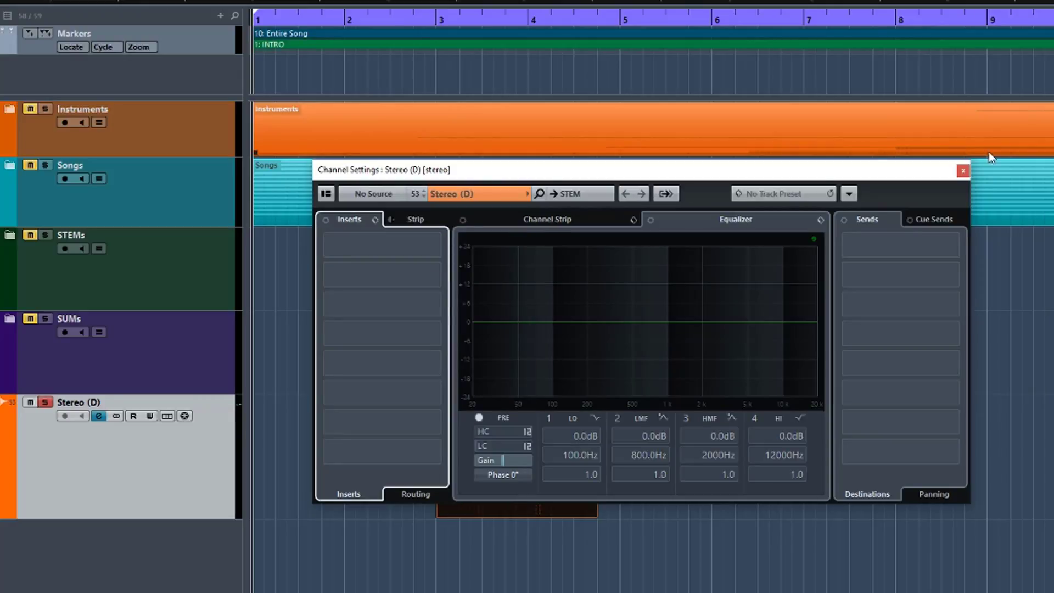
left_click(963, 171)
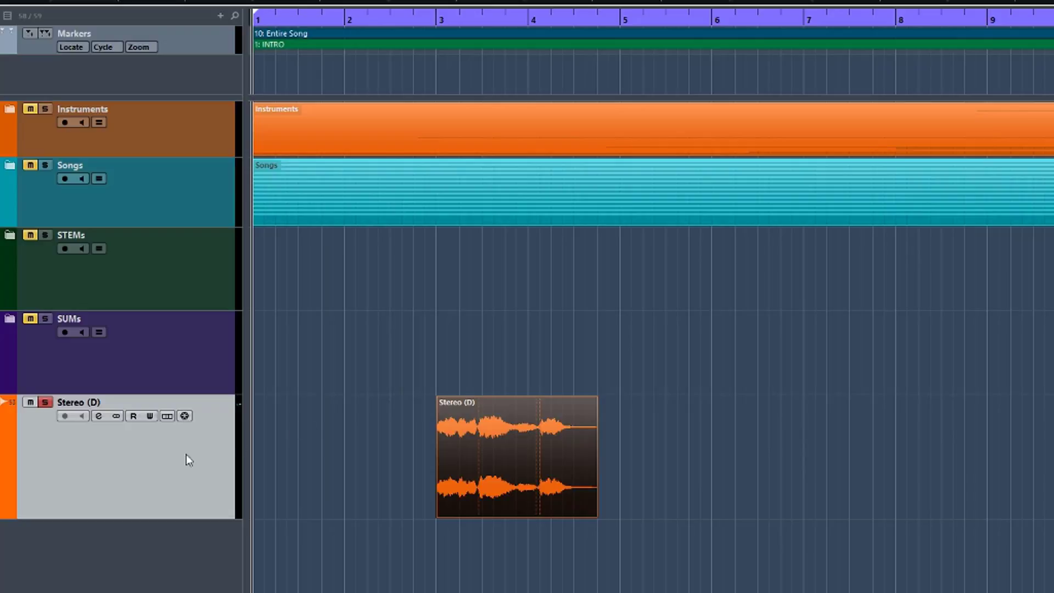
Reduce the Stereo (D) track's height and duplicate the track
left_click_drag(172, 519, 175, 490)
right_click(183, 469)
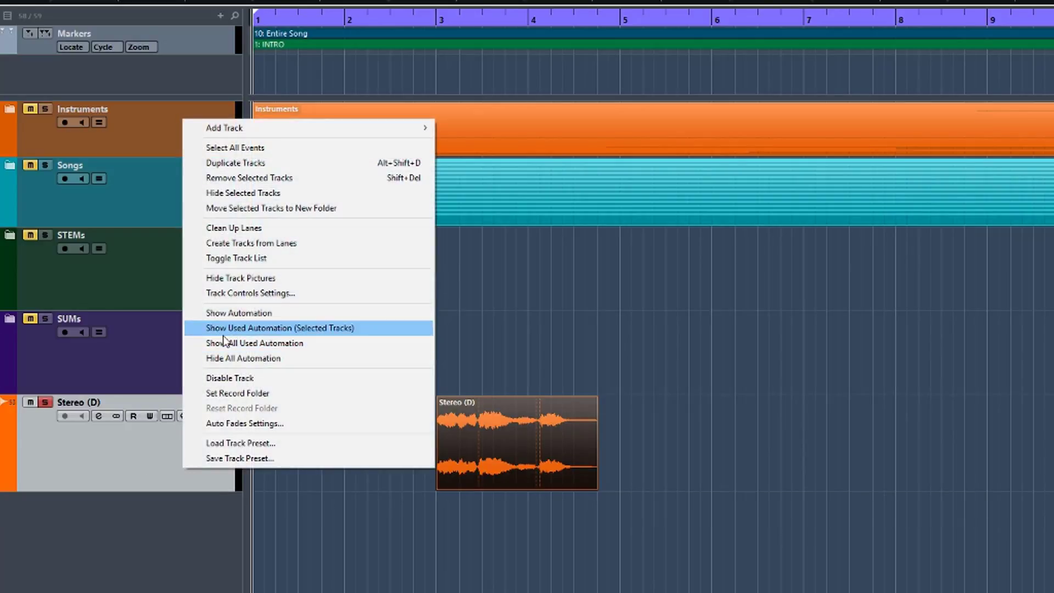
left_click(235, 164)
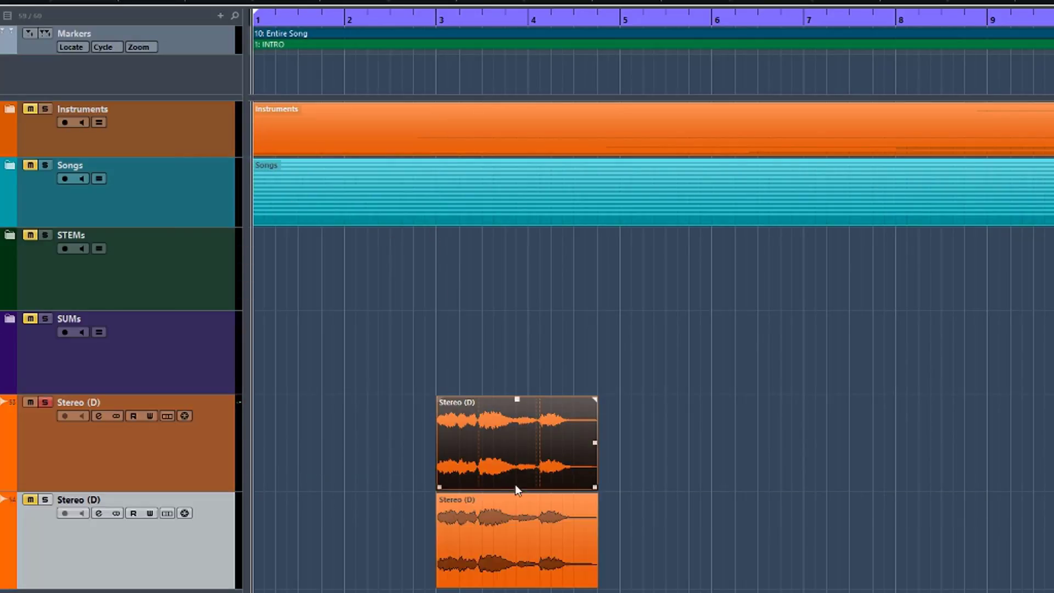
Bounce the clip on the duplicated track to a new audio file, replacing the existing event
left_click(491, 534)
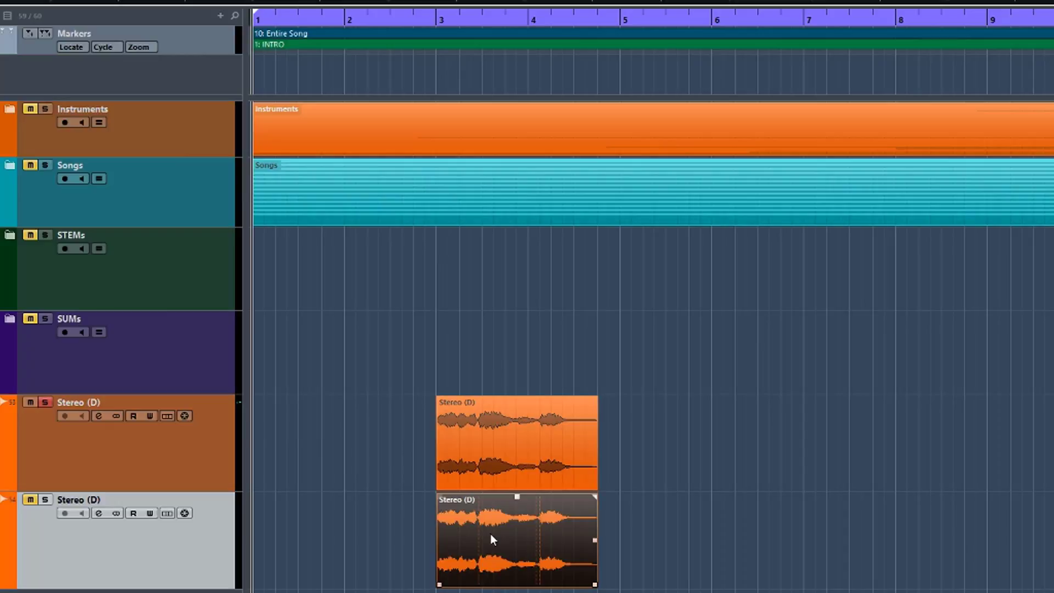
right_click(490, 536)
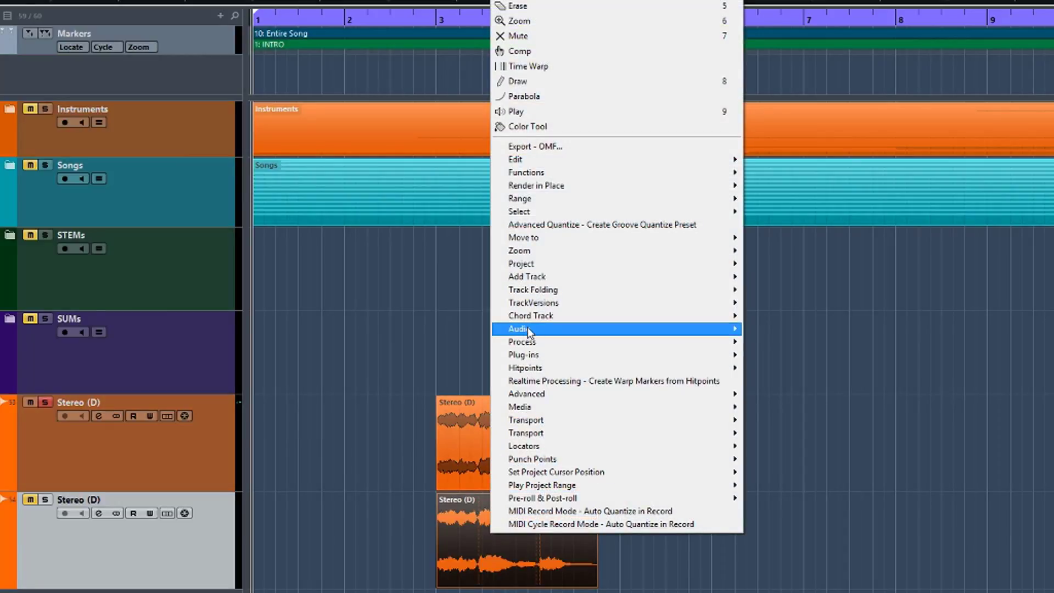
mouse_move(530, 332)
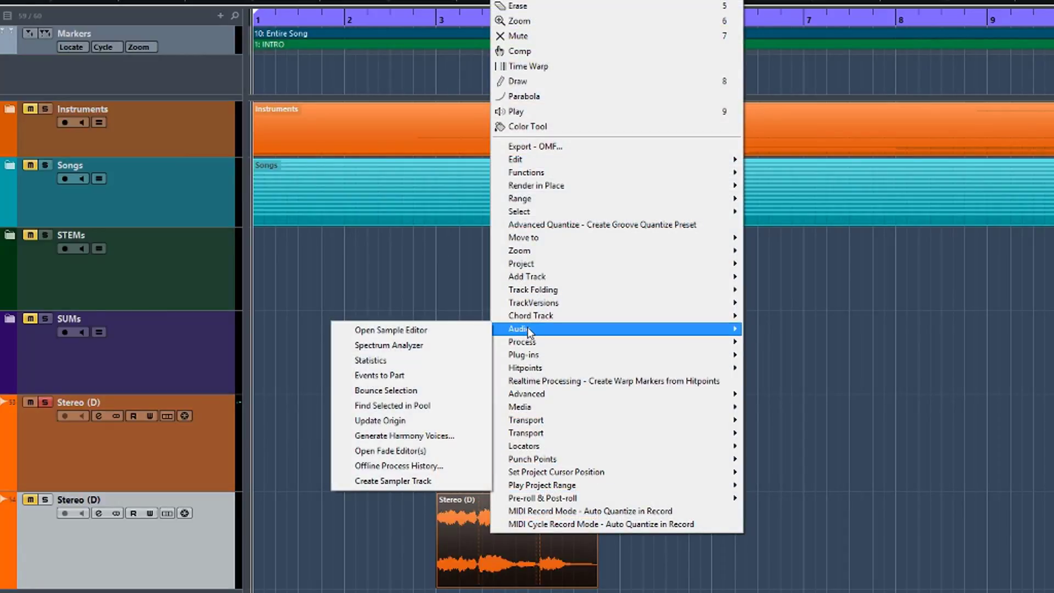
left_click(402, 392)
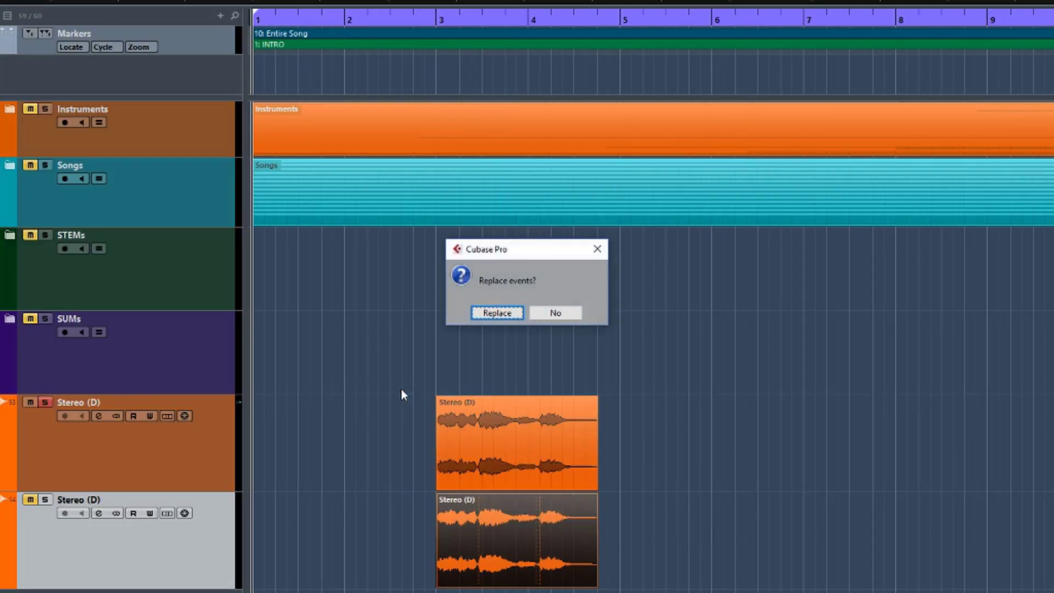
left_click(498, 312)
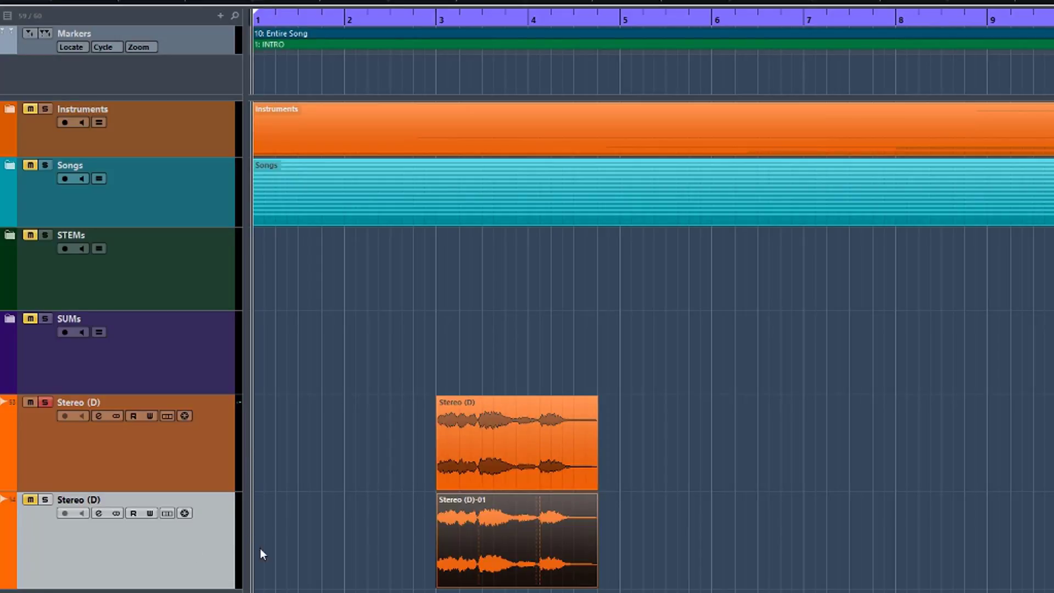
left_click(490, 424)
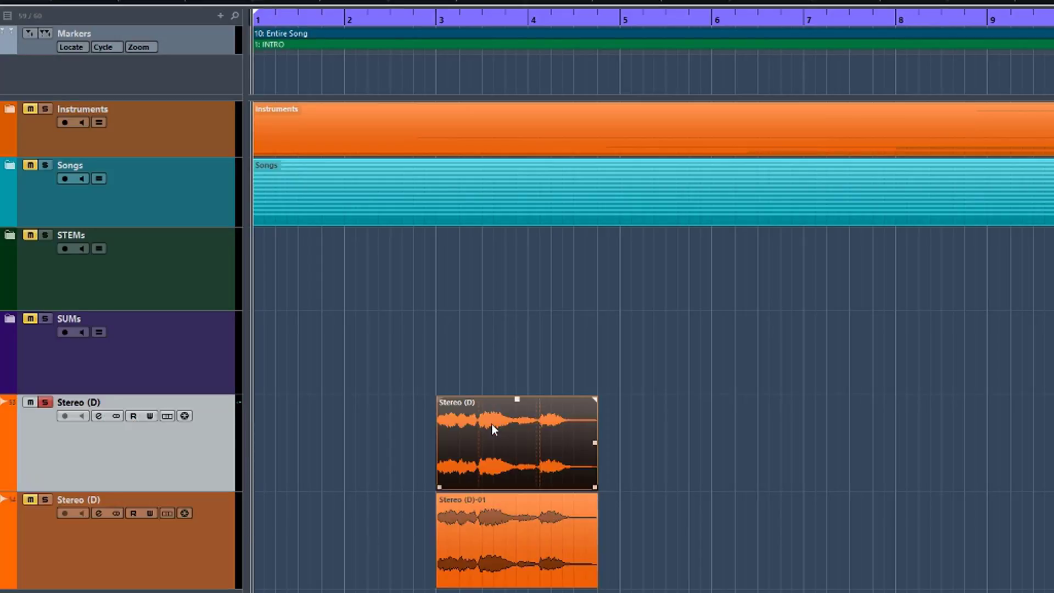
left_click(496, 510)
left_click(497, 459)
left_click(490, 451)
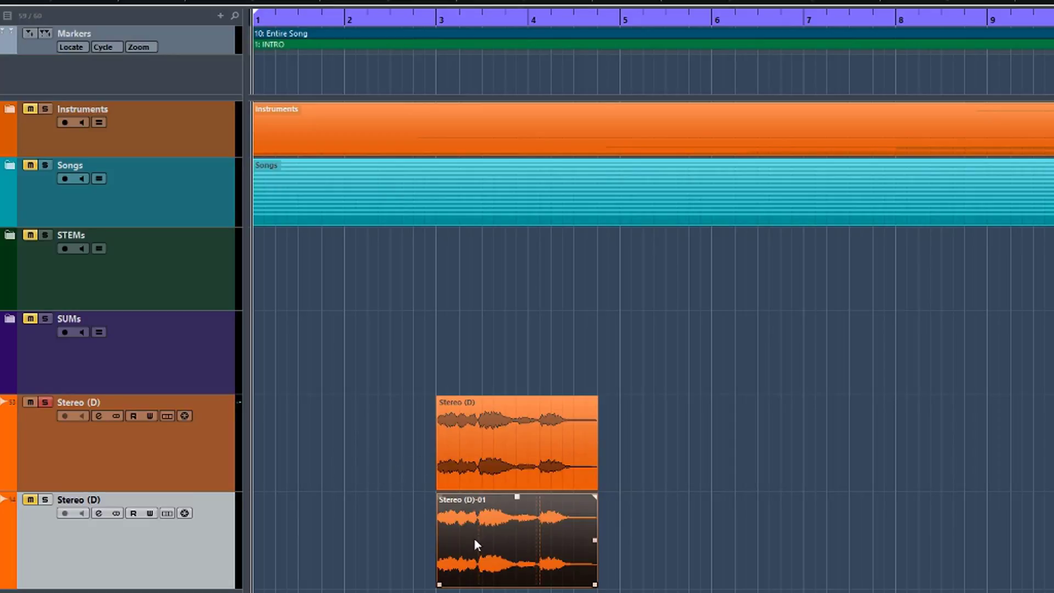
key("alt+n")
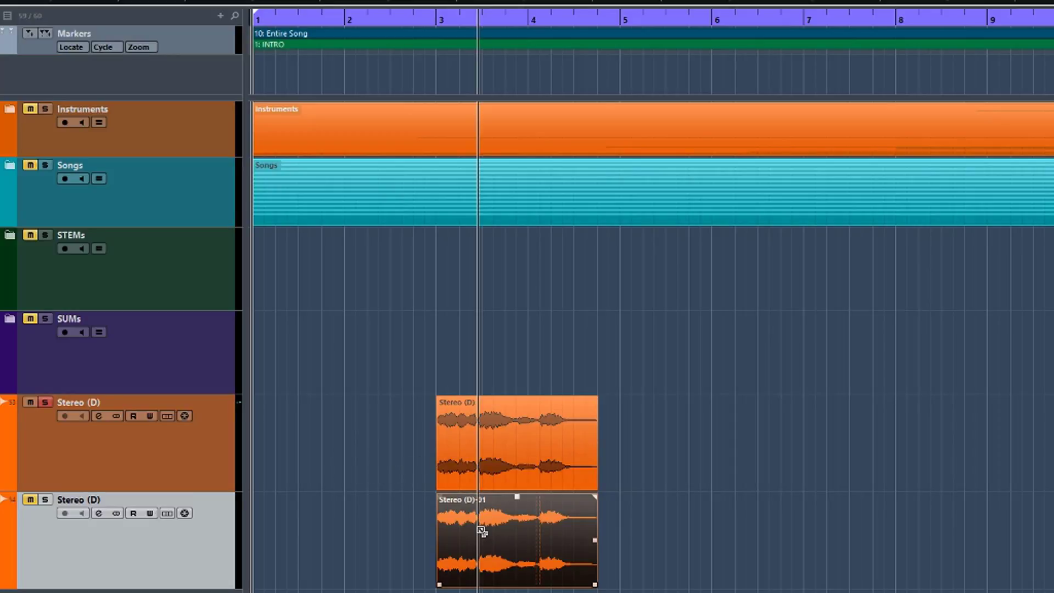
Solo only the duplicated Stereo (D) track and play its bounced clip from just before bar 3
left_click(45, 498)
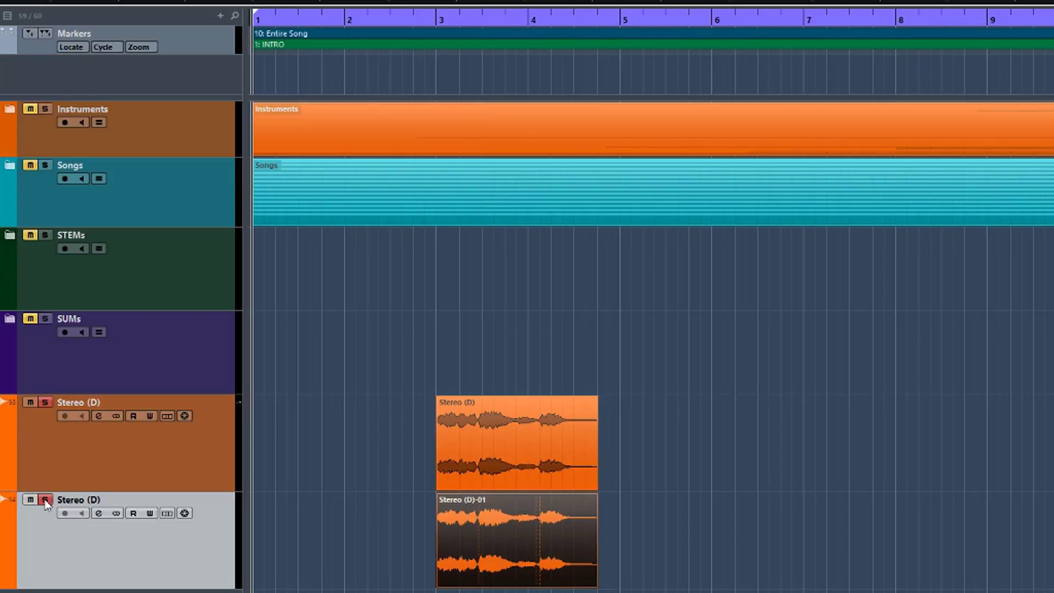
left_click(433, 525)
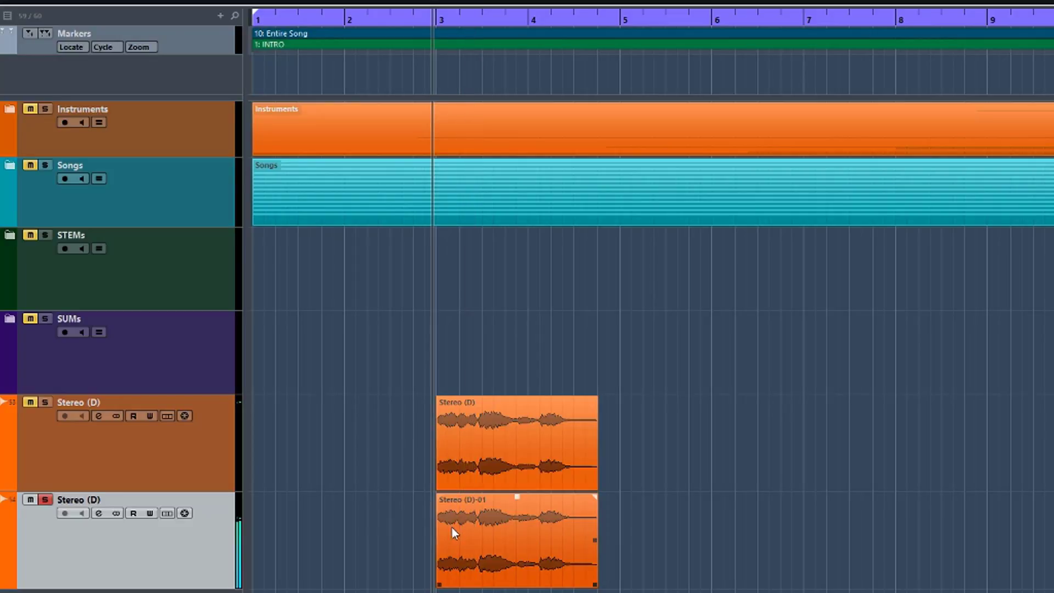
key("space")
key("space")
Split the bounced clip at the second waveform burst near the middle of bar 3 and move the latter piece to bar 8
key("3")
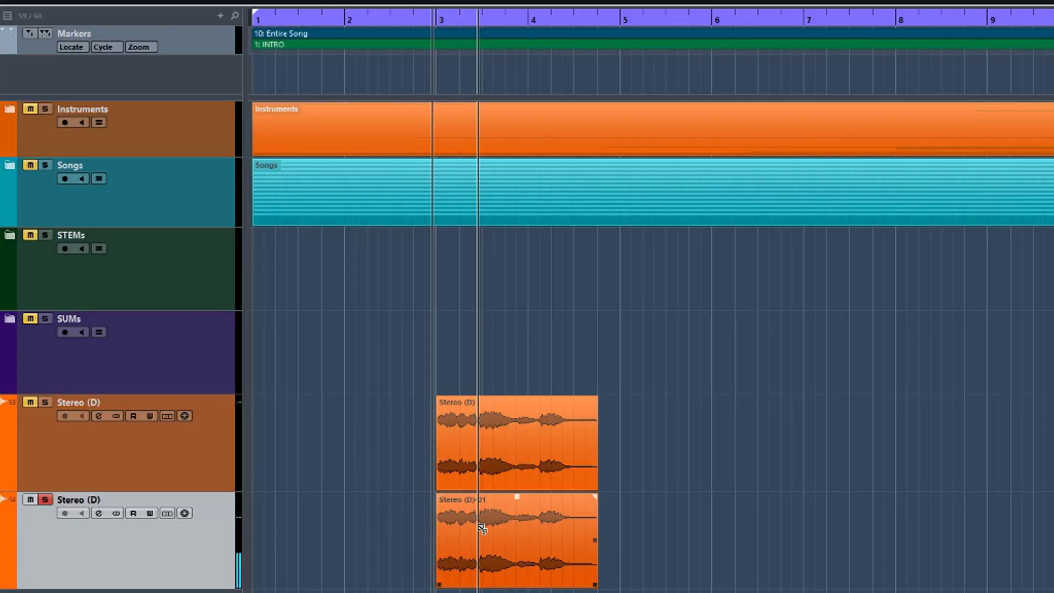
left_click(481, 528)
key("1")
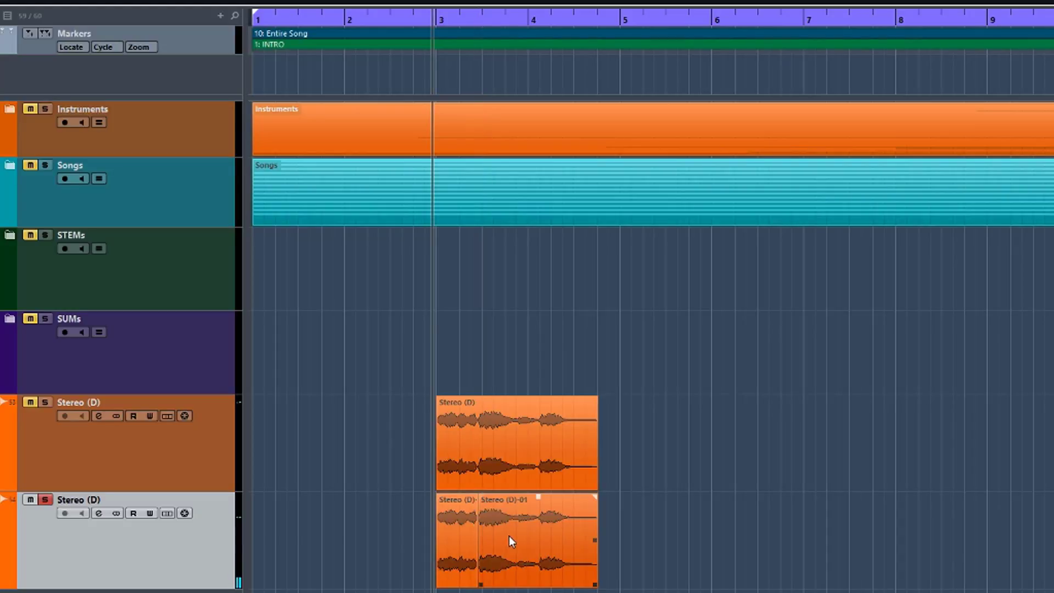
left_click_drag(506, 559, 922, 535)
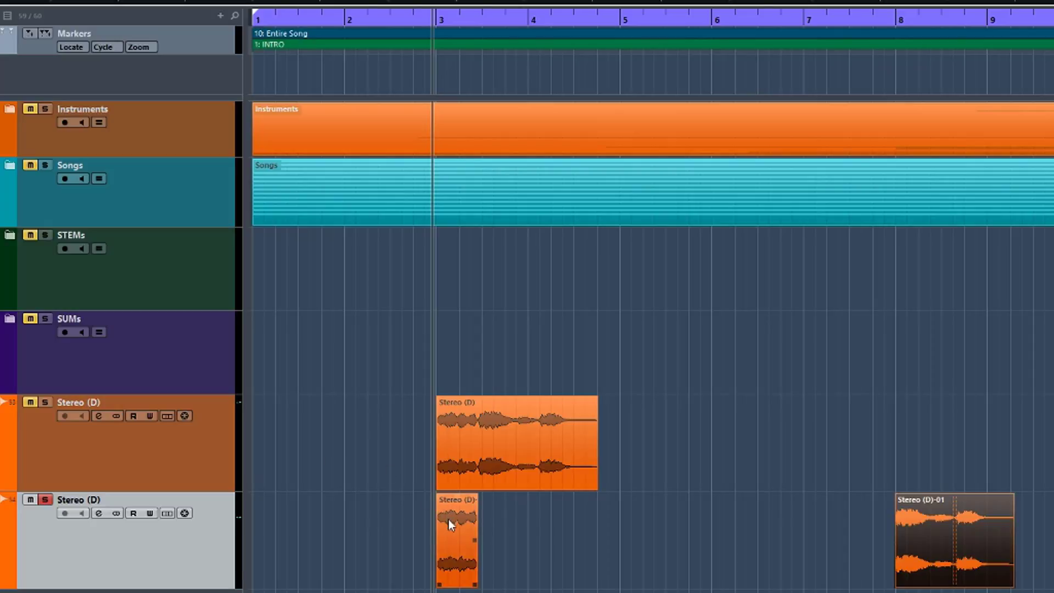
key("space")
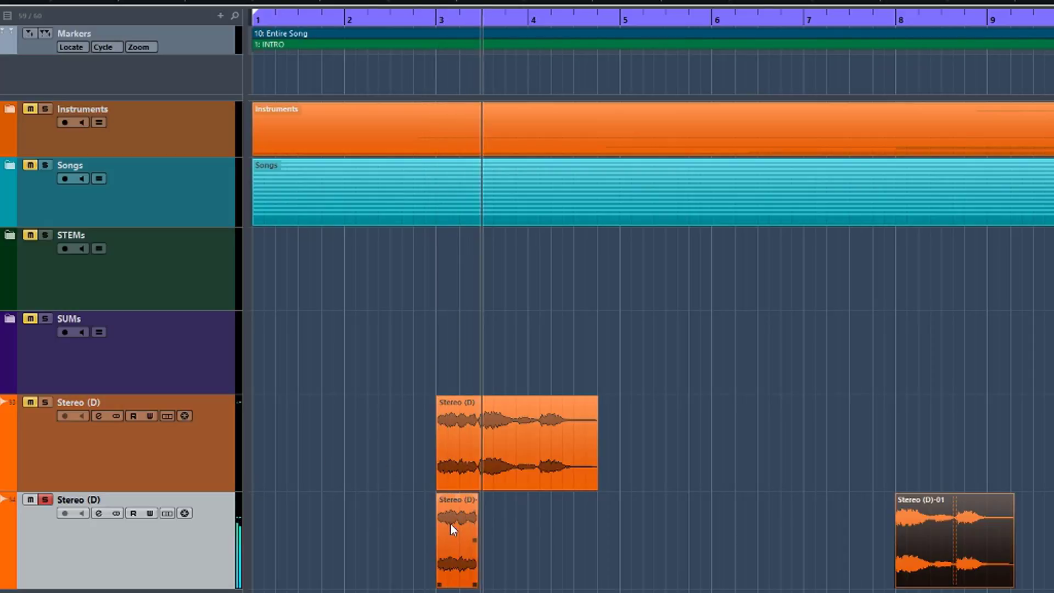
Play the short clip at bar 3 on the soloed Stereo (D) track
key("space")
key("space")
key("space")
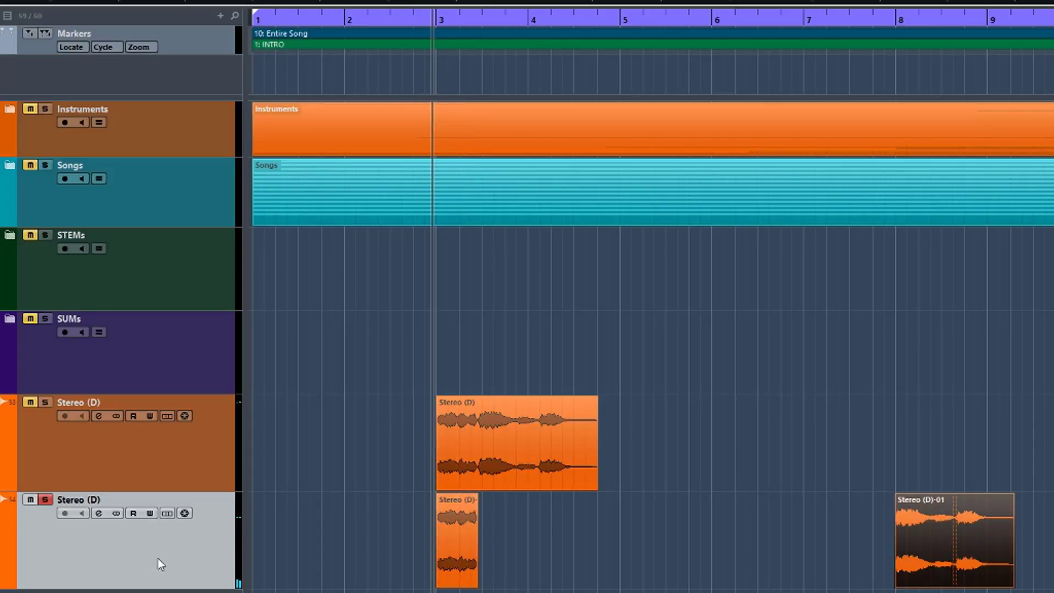
Insert the RoomWorks reverb in the first insert slot of the duplicated Stereo (D) track
scroll(172, 585, "down", 1)
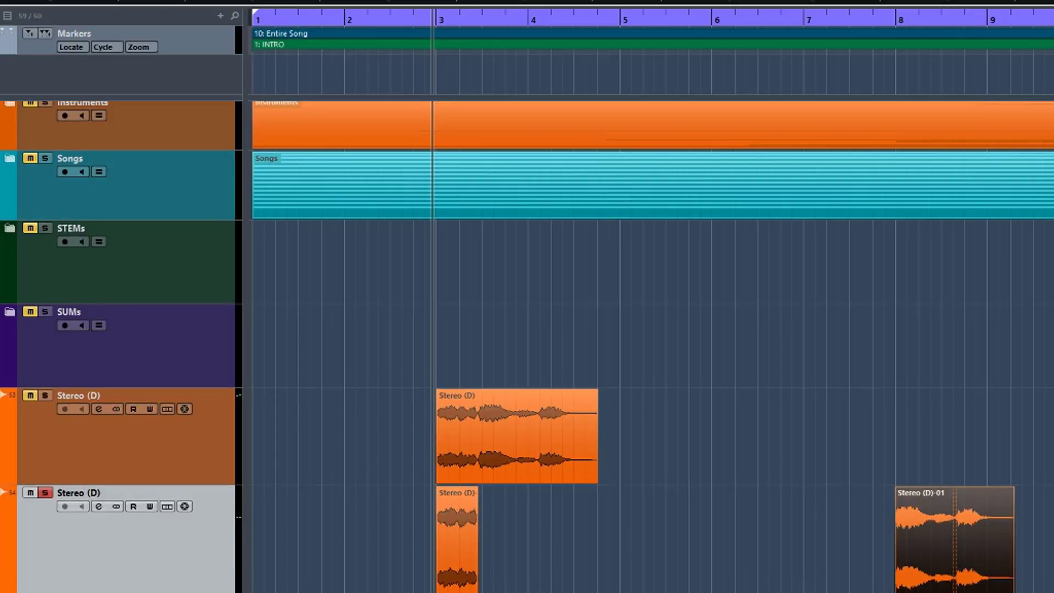
scroll(499, 525, "down", 2)
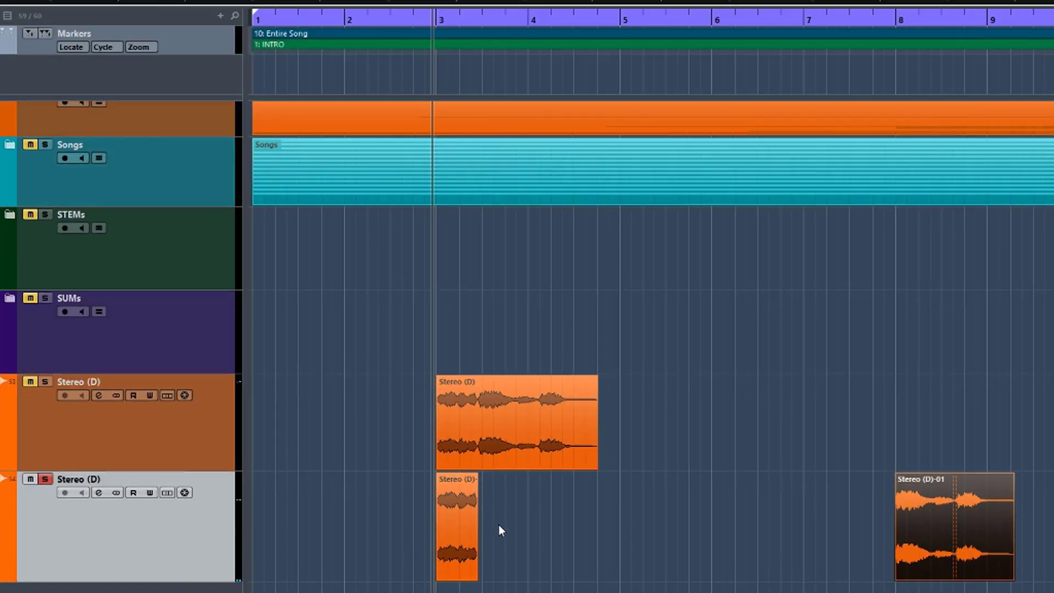
left_click(99, 494)
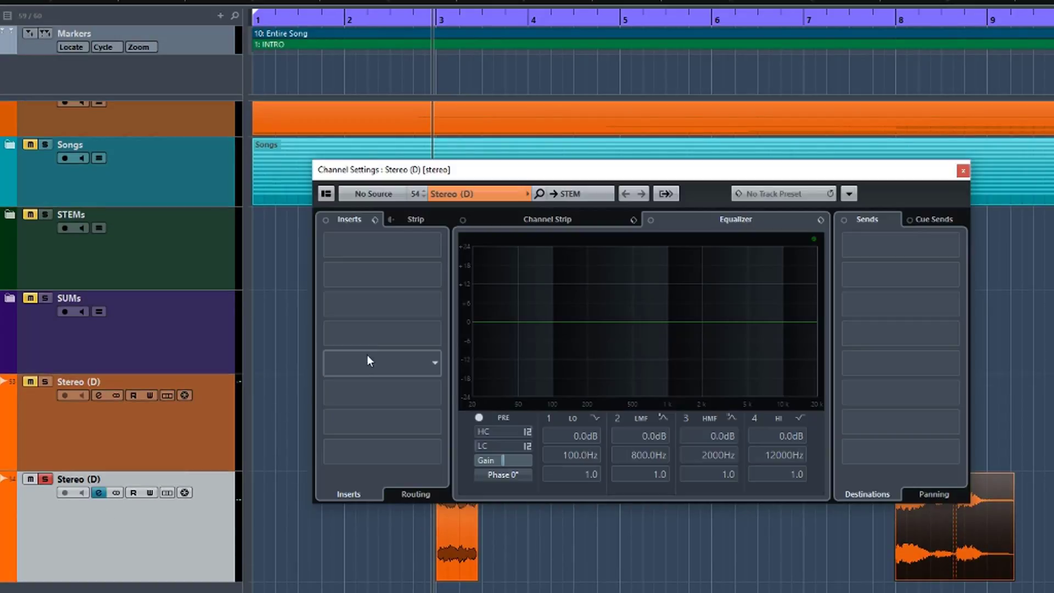
left_click(439, 245)
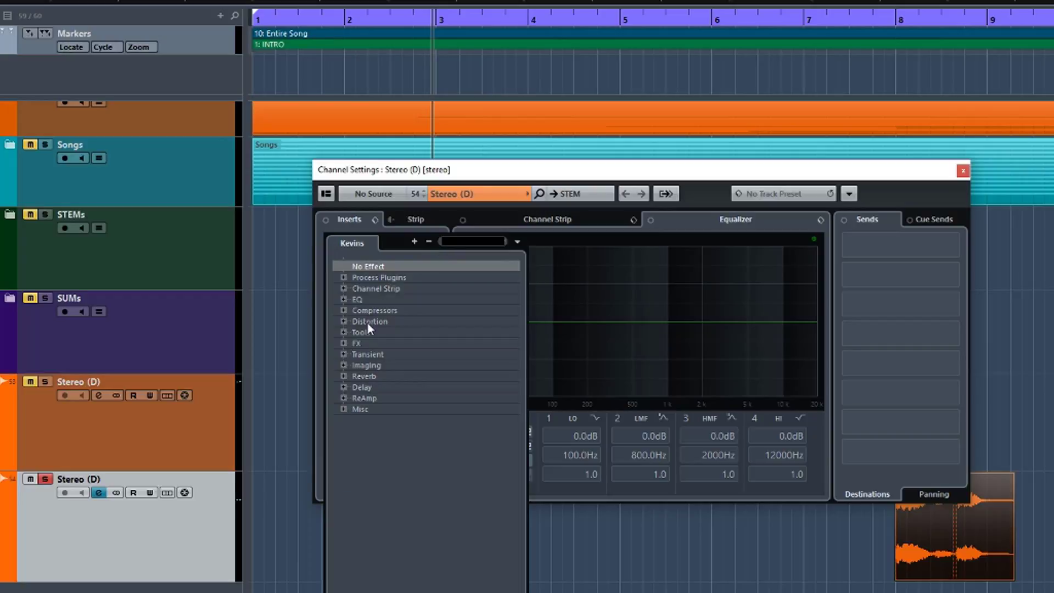
left_click(343, 375)
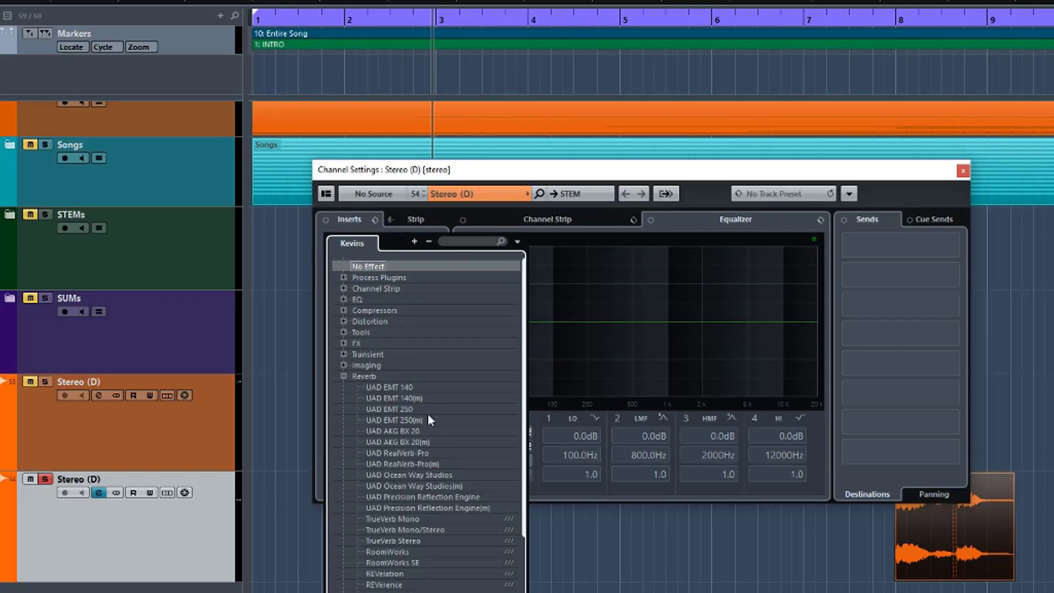
scroll(430, 428, "down", 2)
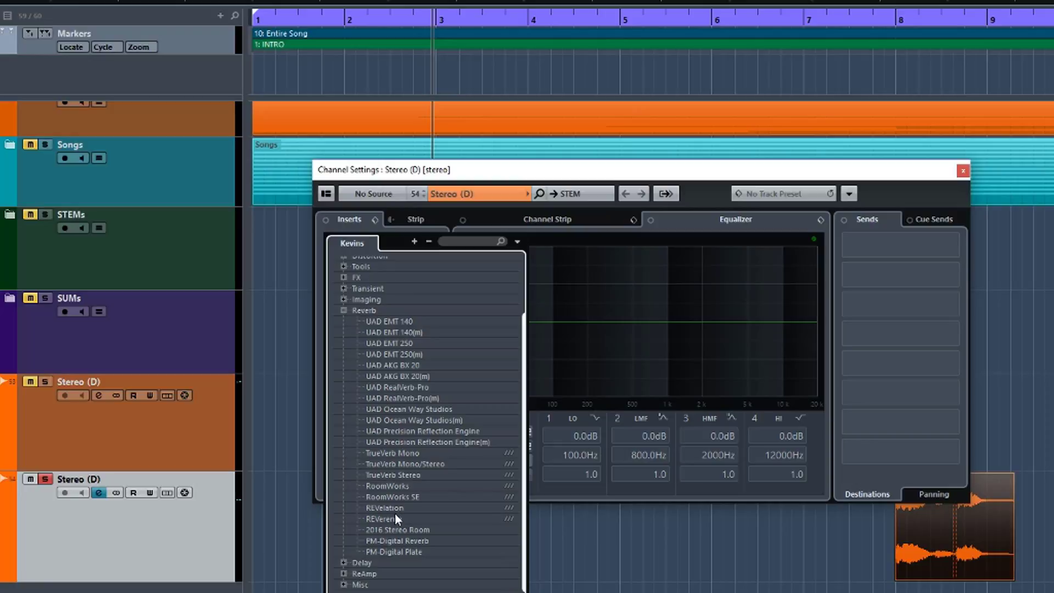
left_click(400, 486)
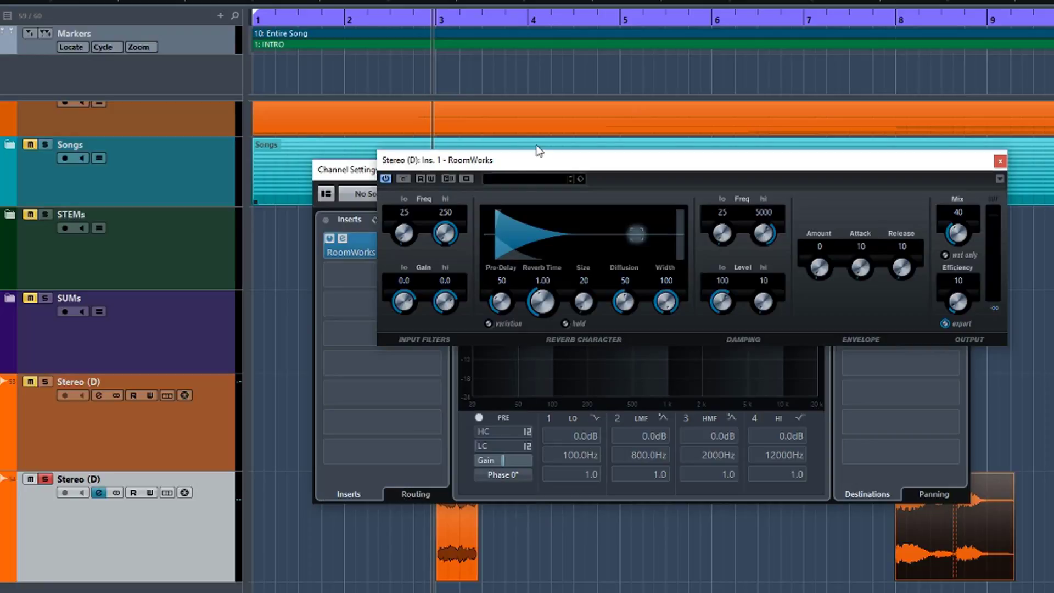
left_click_drag(535, 161, 495, 151)
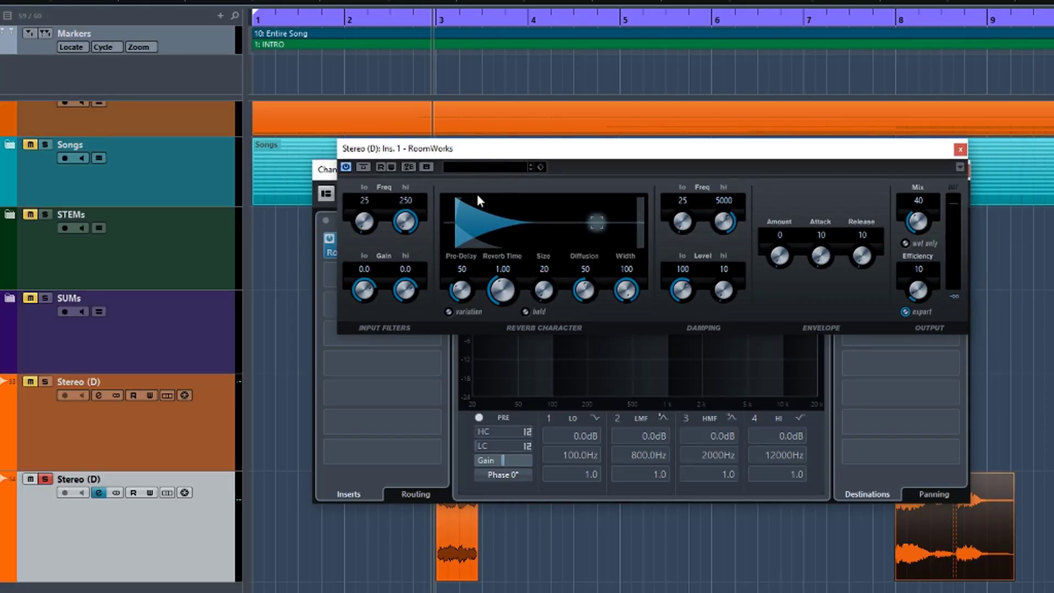
Load the Hall Cathedral 1 preset in RoomWorks
left_click(488, 172)
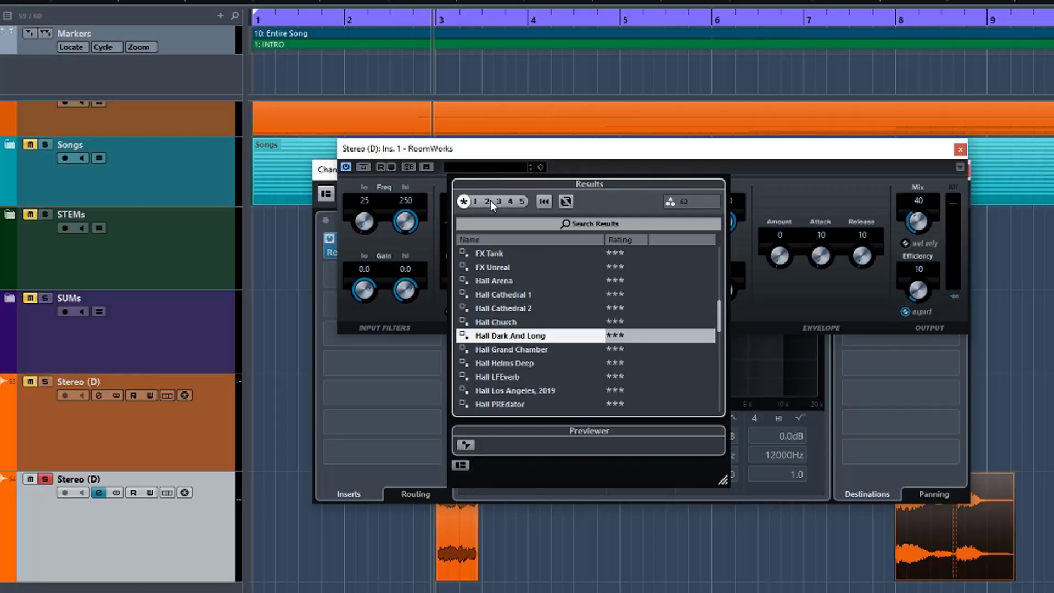
left_click(521, 296)
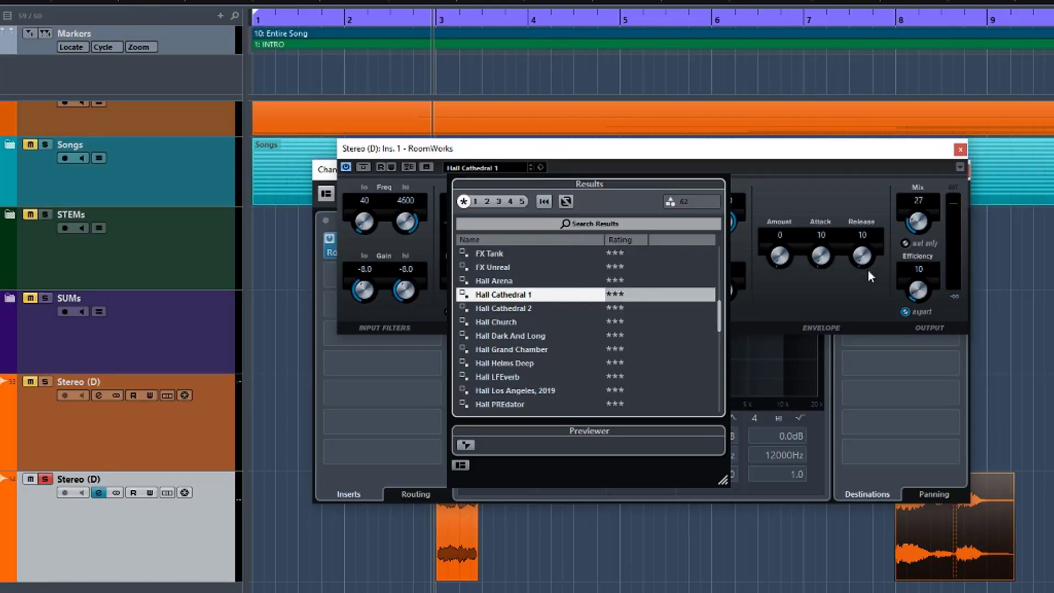
left_click(916, 226)
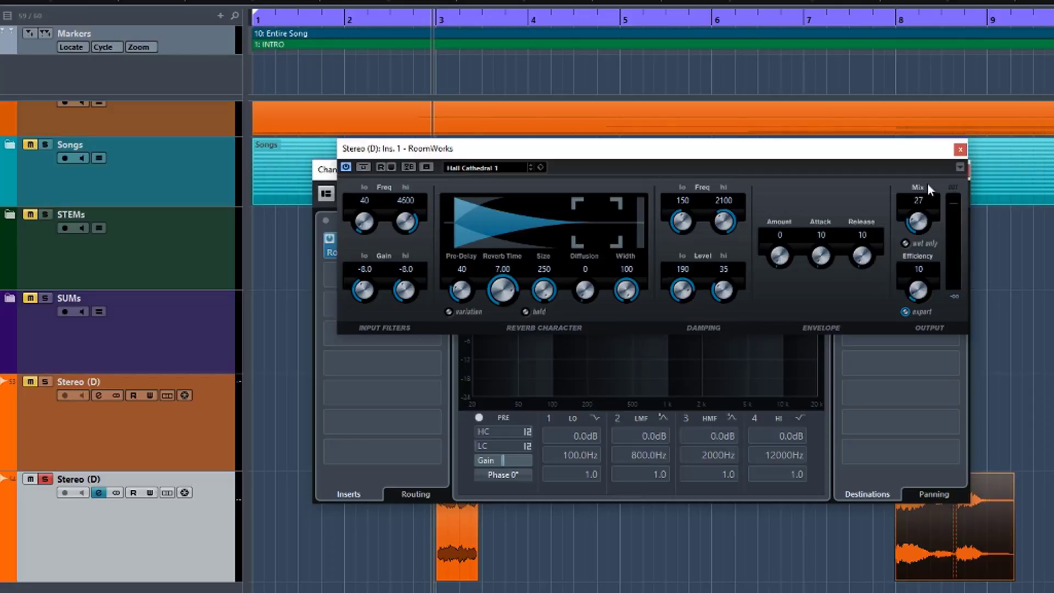
Set the RoomWorks mix to 100 with wet only enabled, audition the reverb, and close the plug-in and channel settings
left_click_drag(917, 225, 916, 157)
left_click(906, 243)
key("space")
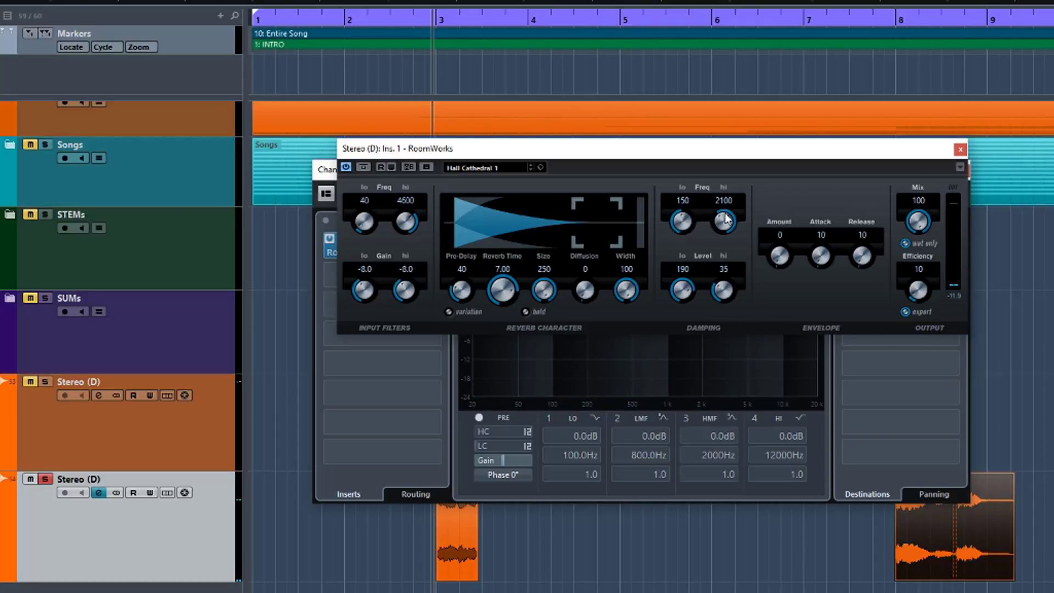
left_click(960, 149)
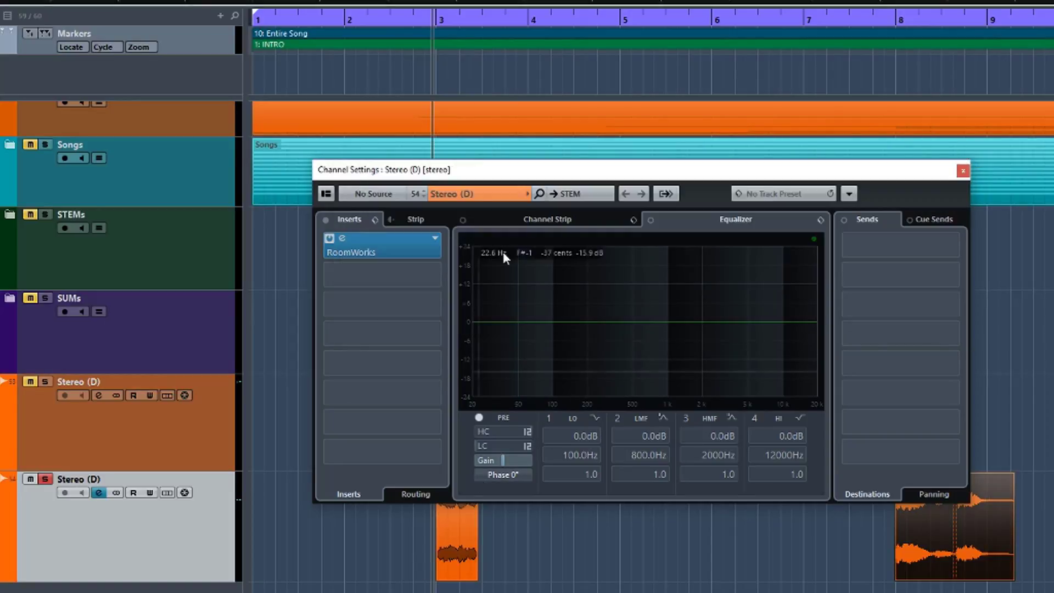
left_click(962, 173)
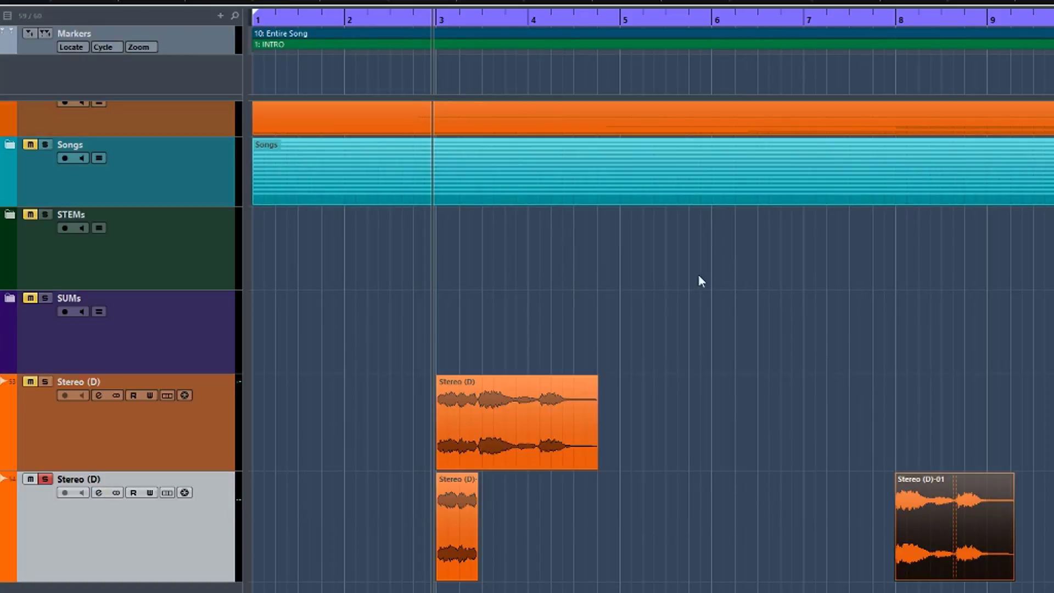
Select the range from bar 3 to bar 6 on the duplicated Stereo (D) track, covering the short clip and its reverb tail
left_click(436, 485)
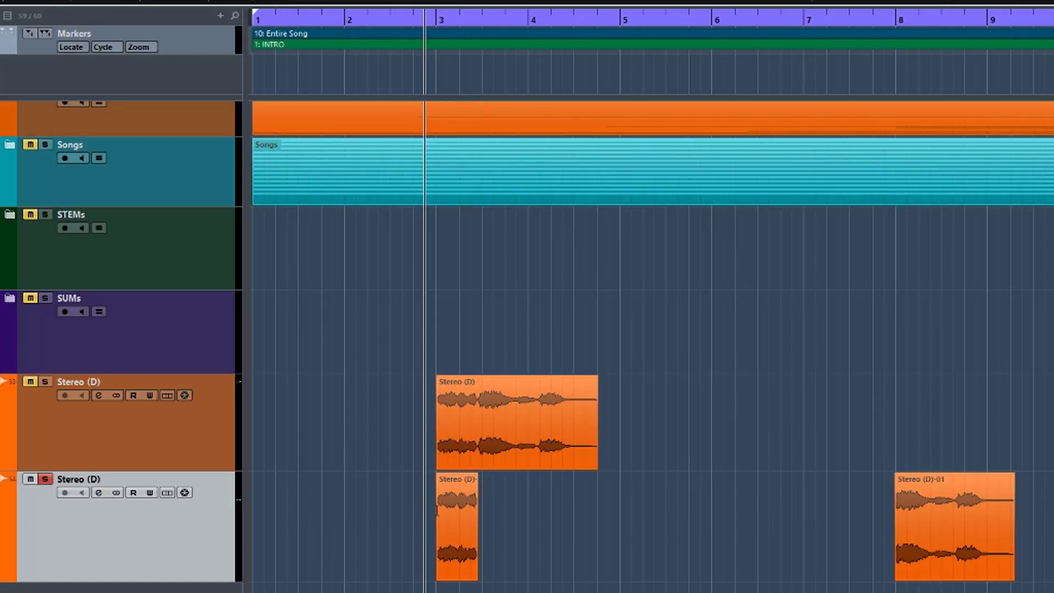
left_click_drag(437, 510, 623, 502)
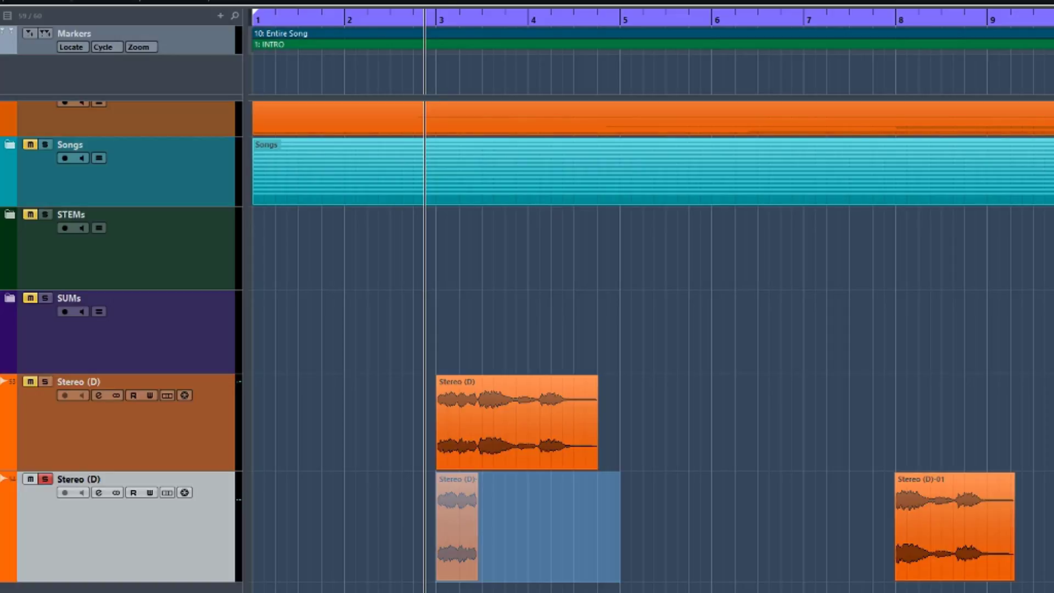
left_click(435, 497)
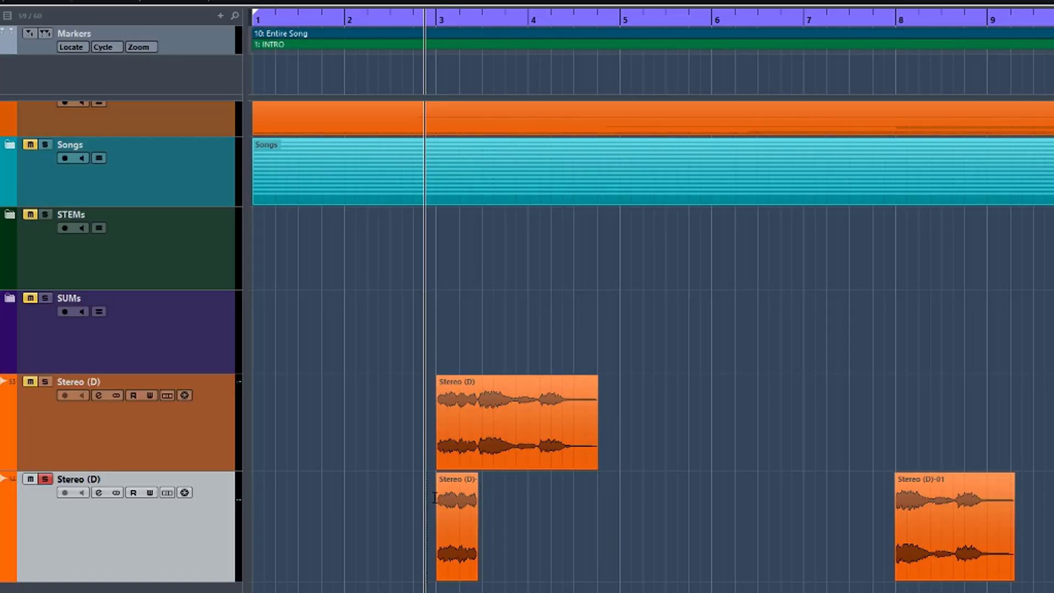
left_click_drag(436, 496, 712, 511)
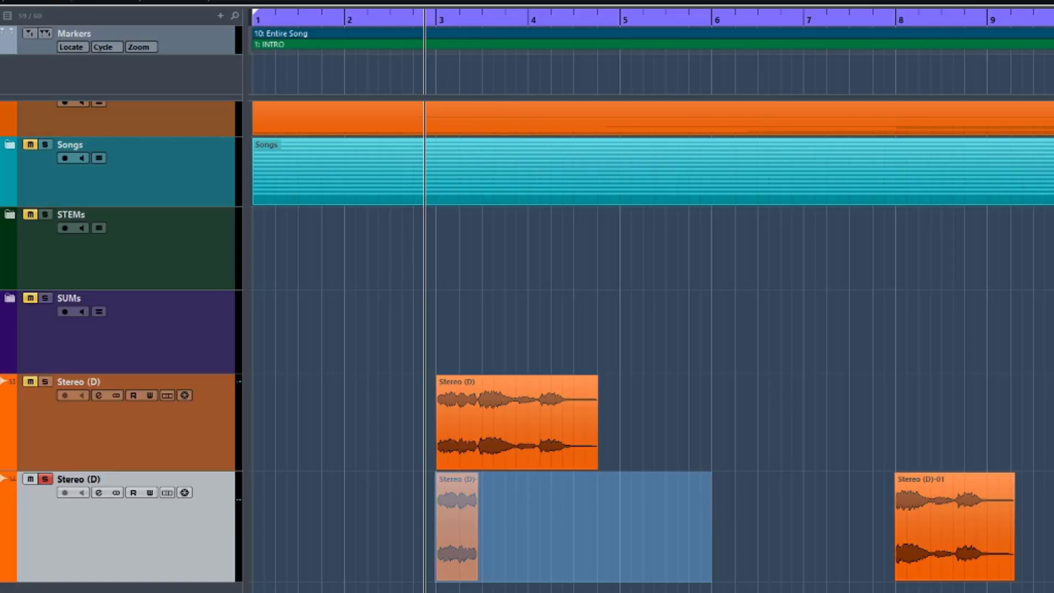
Render the selected range in place as one event with Channel Settings, a 4-second tail, 24 Bit resolution and muted source events
right_click(470, 530)
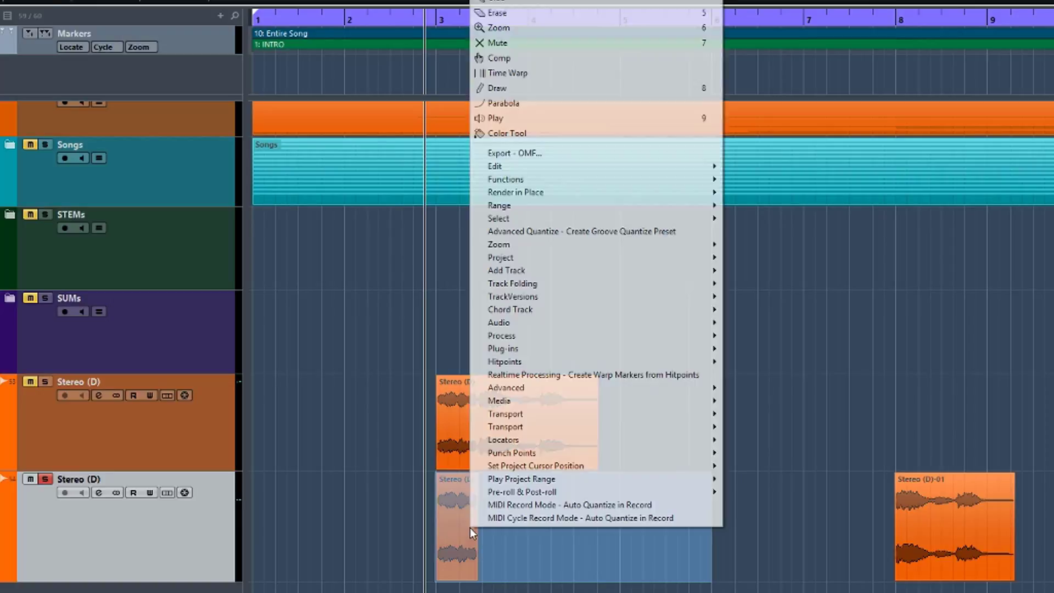
mouse_move(508, 344)
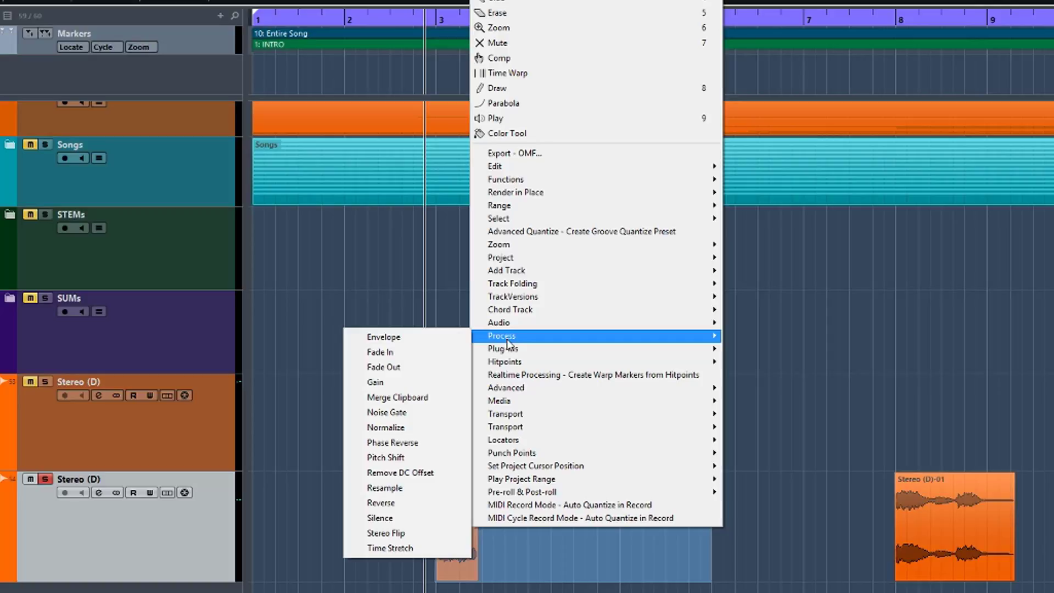
mouse_move(503, 322)
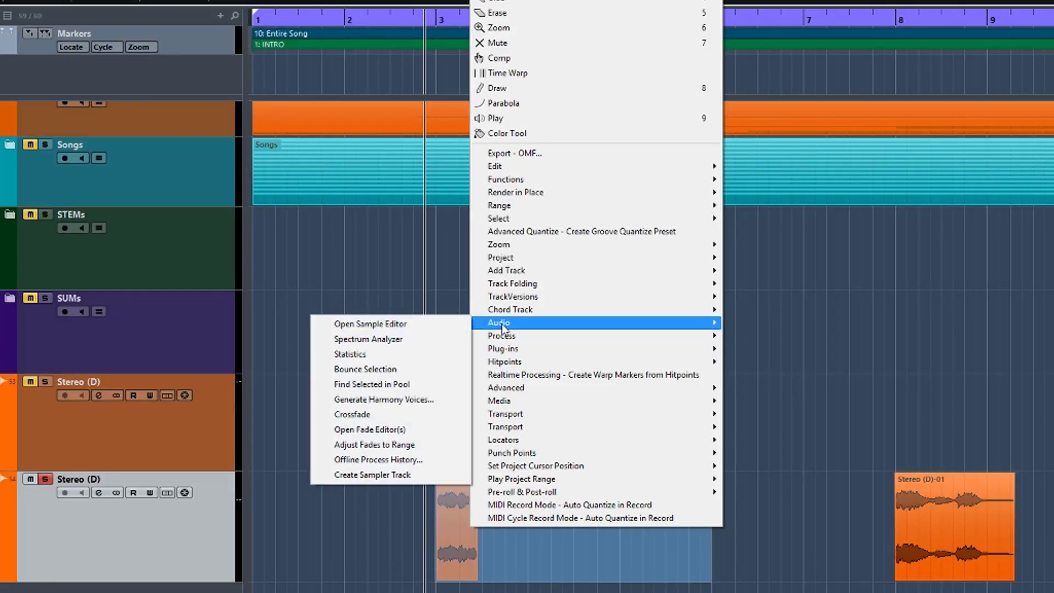
mouse_move(494, 196)
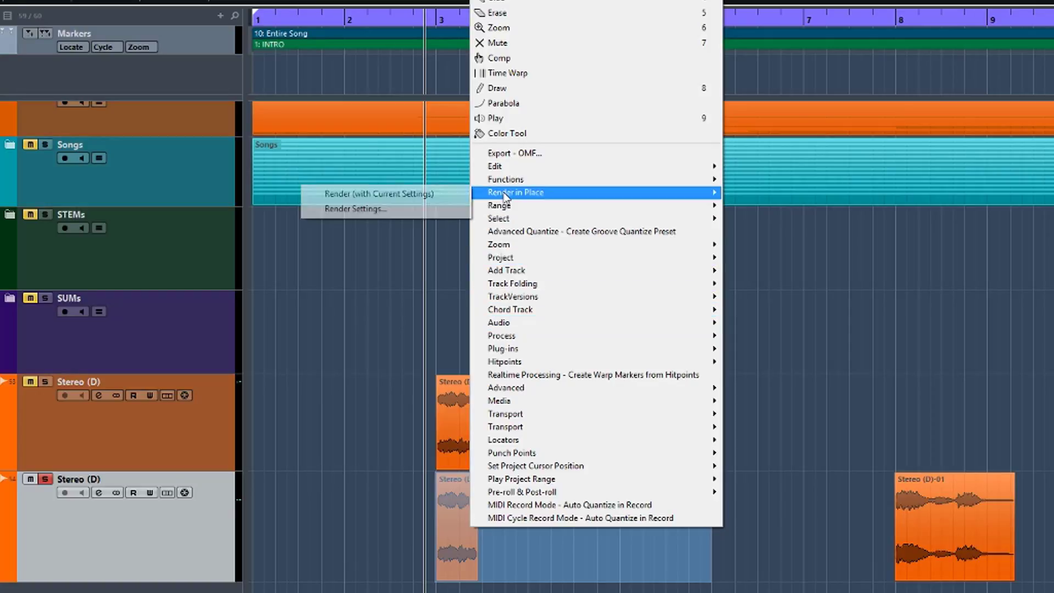
left_click(376, 210)
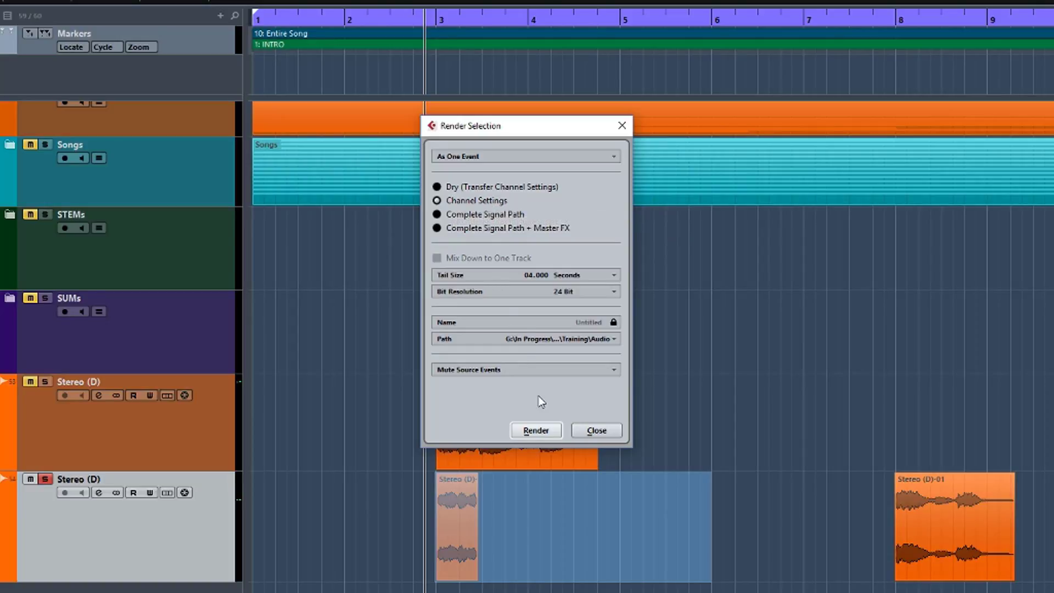
left_click(535, 429)
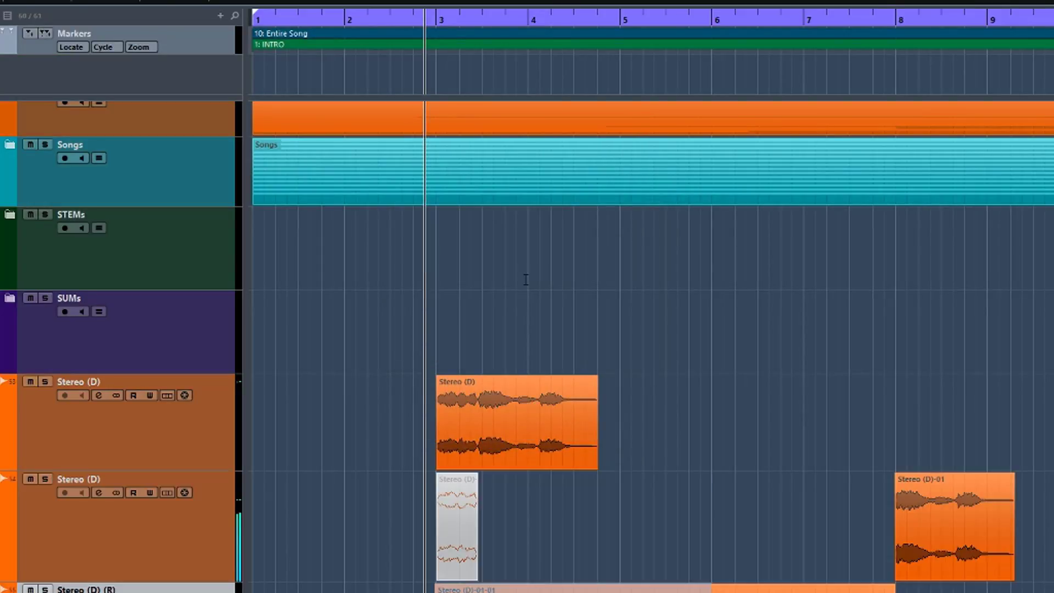
Solo the rendered Stereo (D) (R) track and play its reverb clip from just before bar 3
scroll(534, 418, "down", 2)
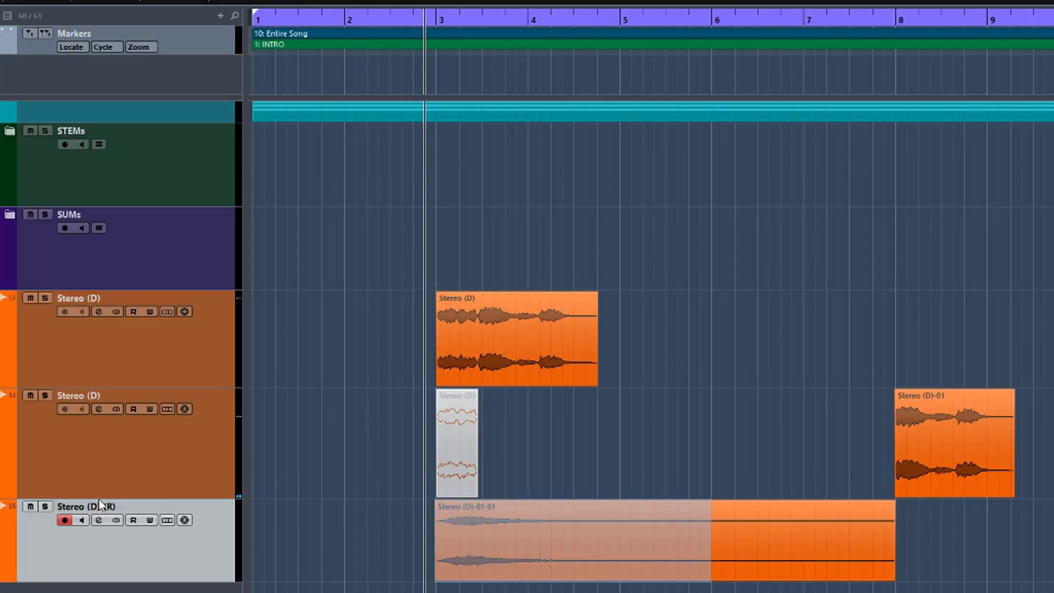
left_click(45, 506)
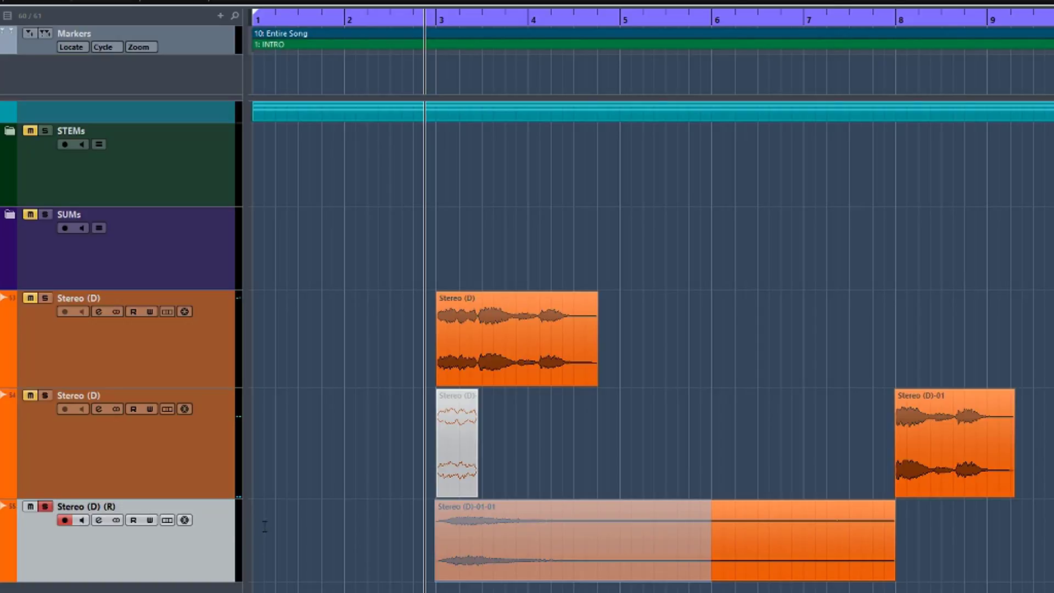
key("space")
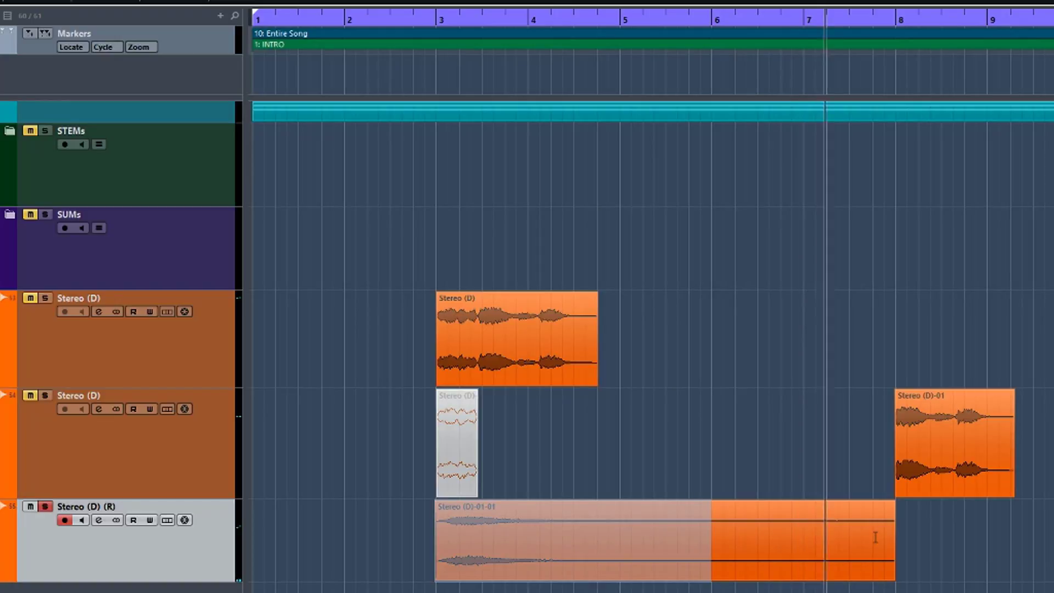
key("space")
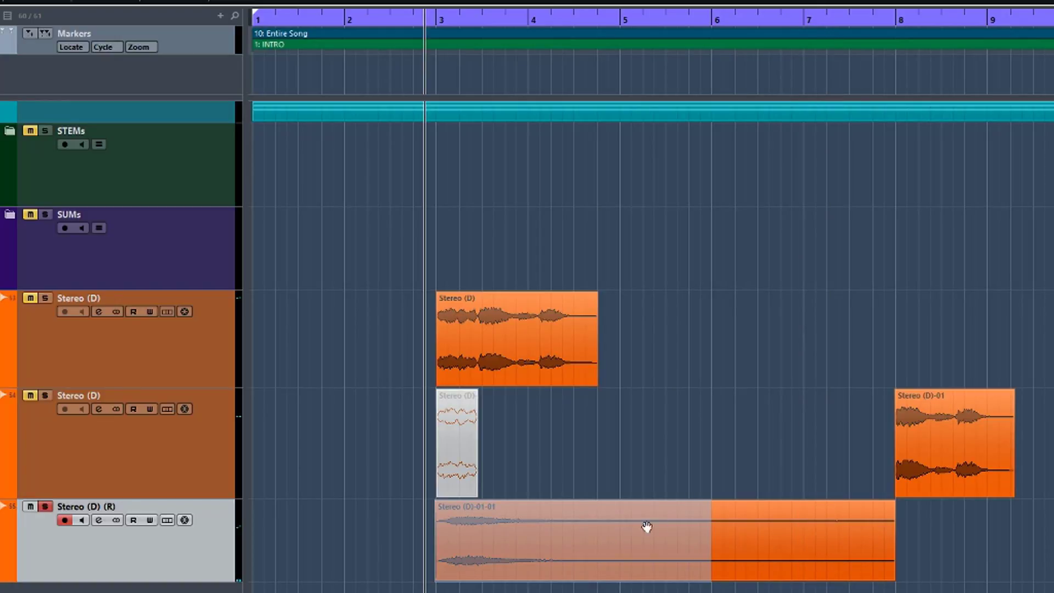
Reverse the rendered reverb clip on the Stereo (D) (R) track and play it back
left_click(520, 550)
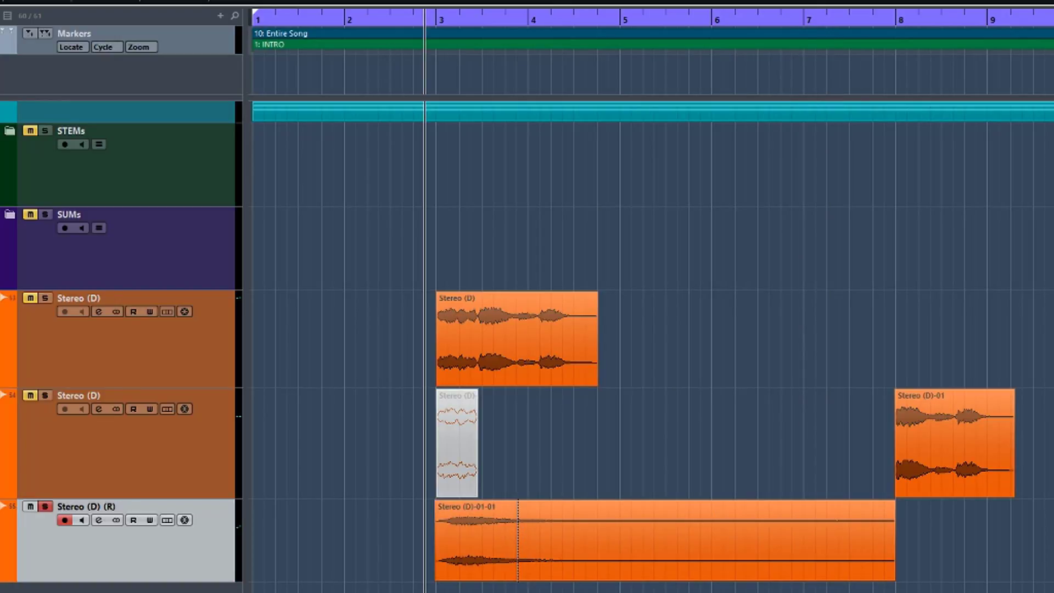
left_click(462, 532)
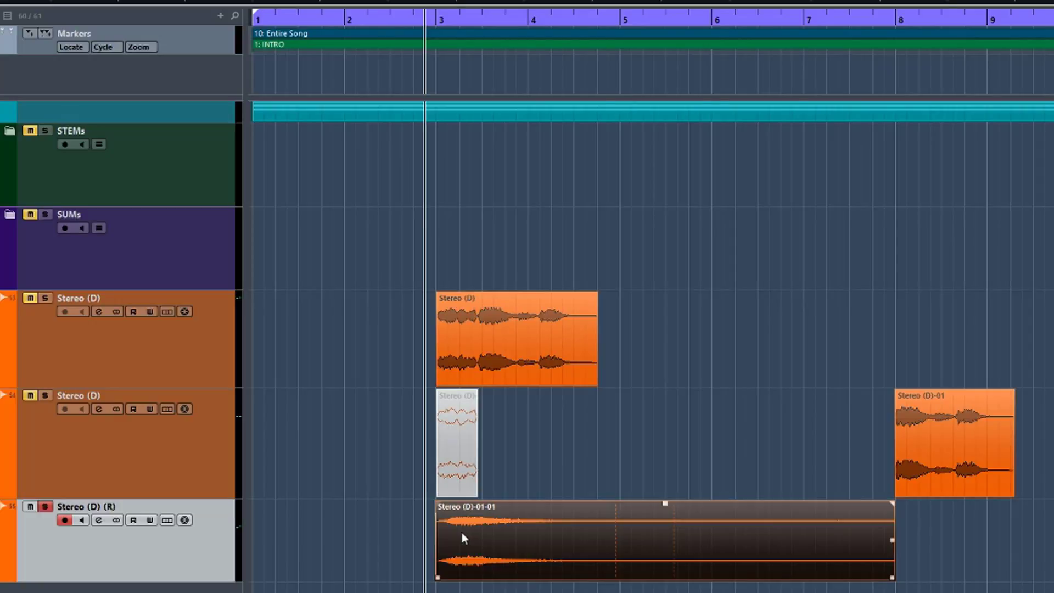
right_click(462, 533)
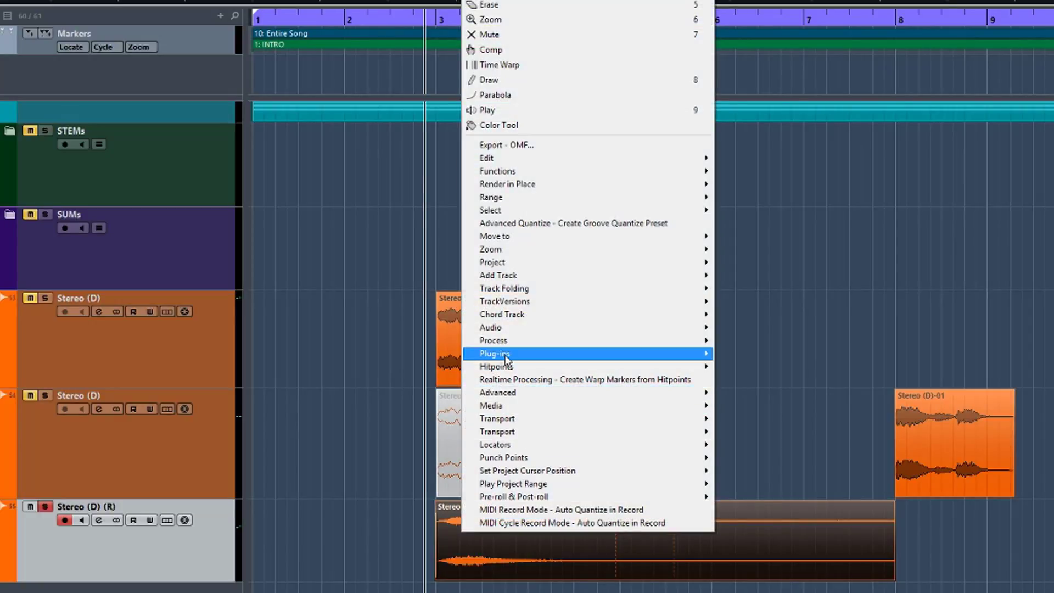
mouse_move(499, 332)
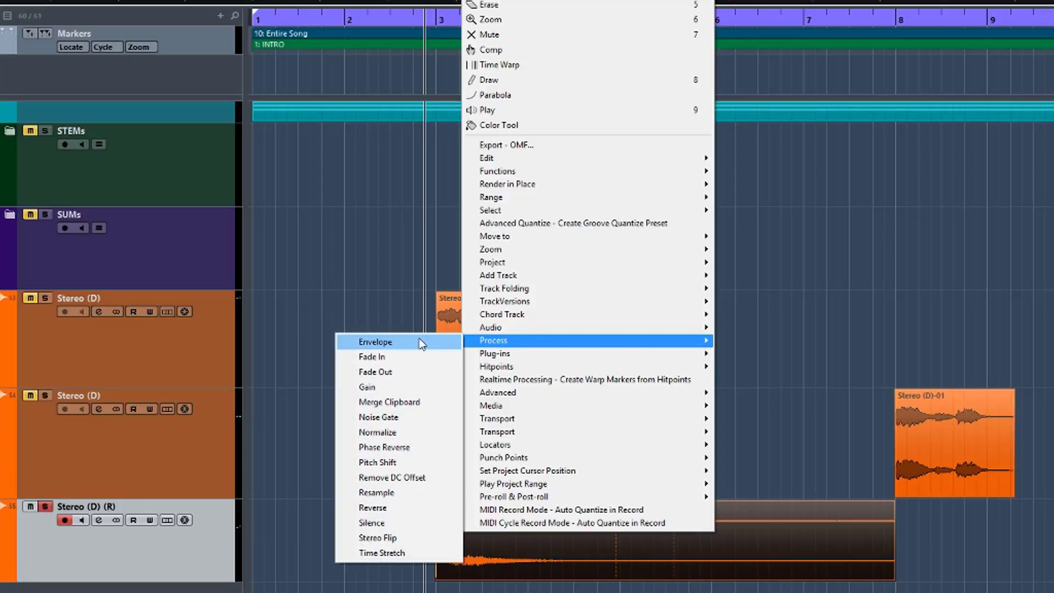
left_click(377, 508)
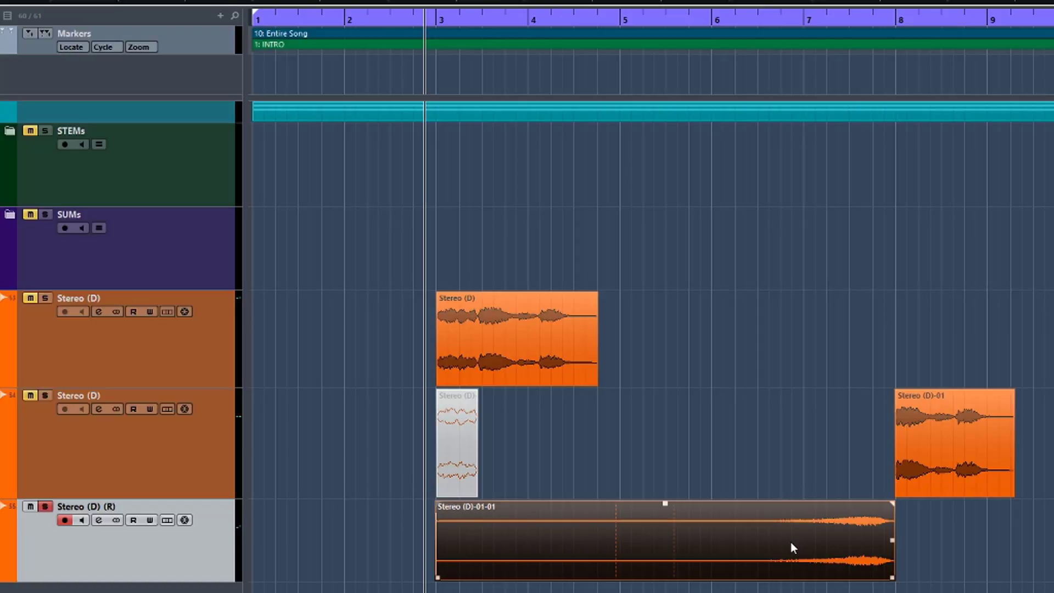
key("space")
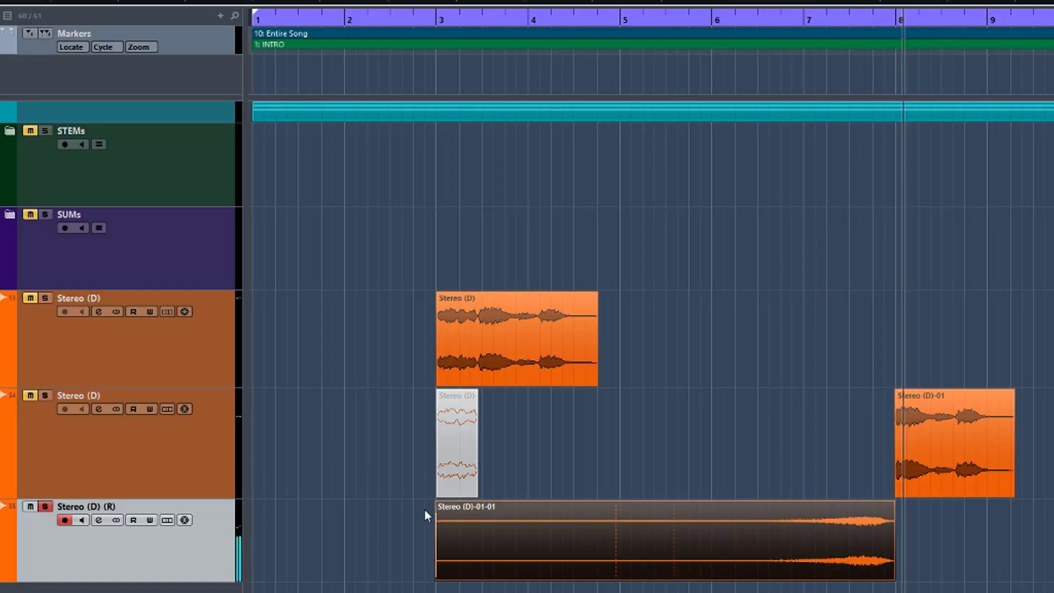
Move the Stereo (D) (R) track directly below the first Stereo (D) track and shift its reversed clip to start at bar 1
key("space")
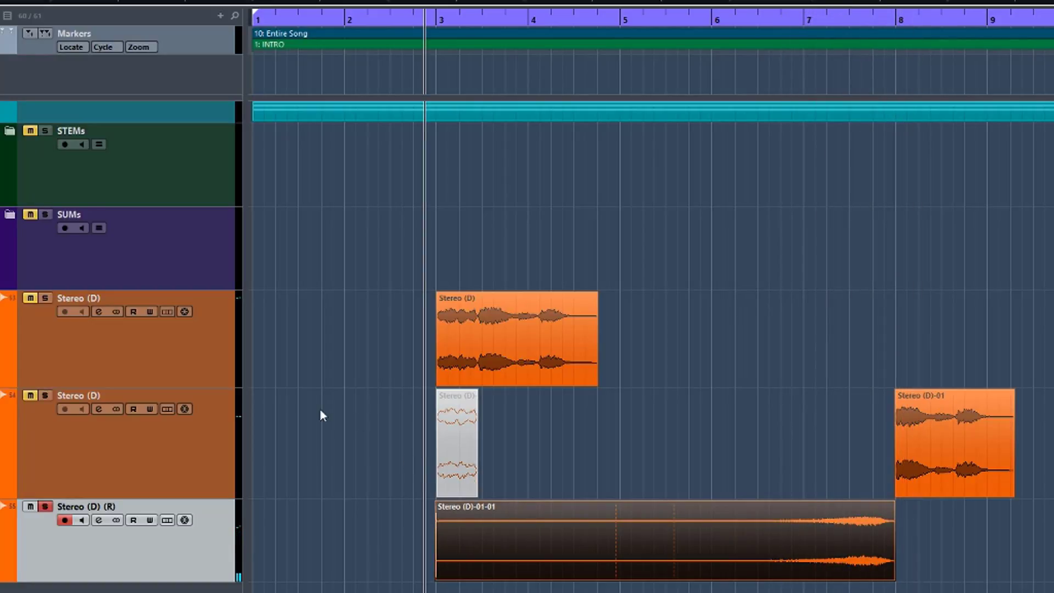
left_click_drag(182, 538, 181, 428)
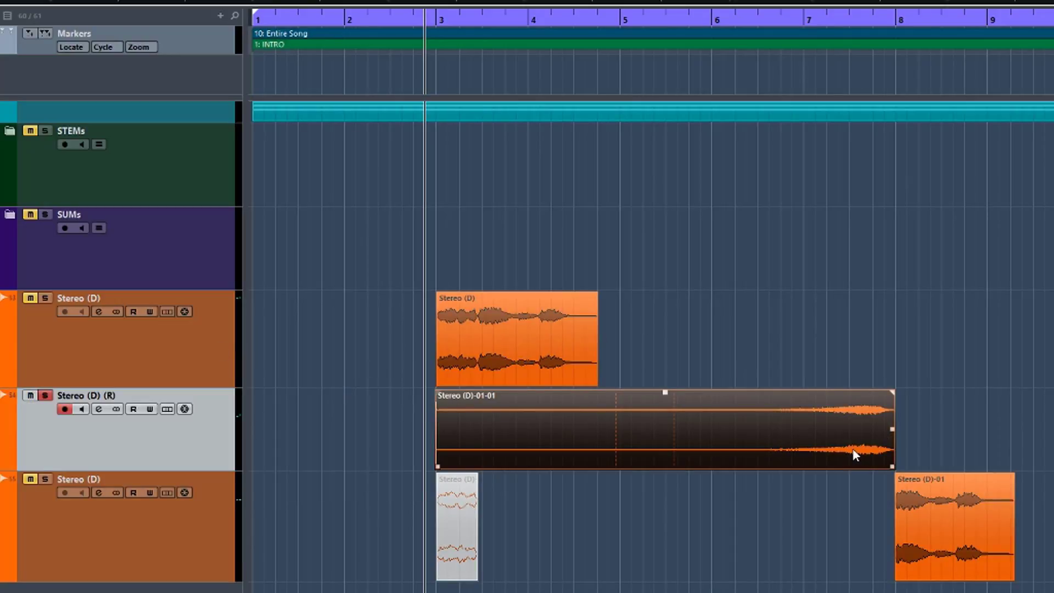
left_click_drag(852, 448, 654, 432)
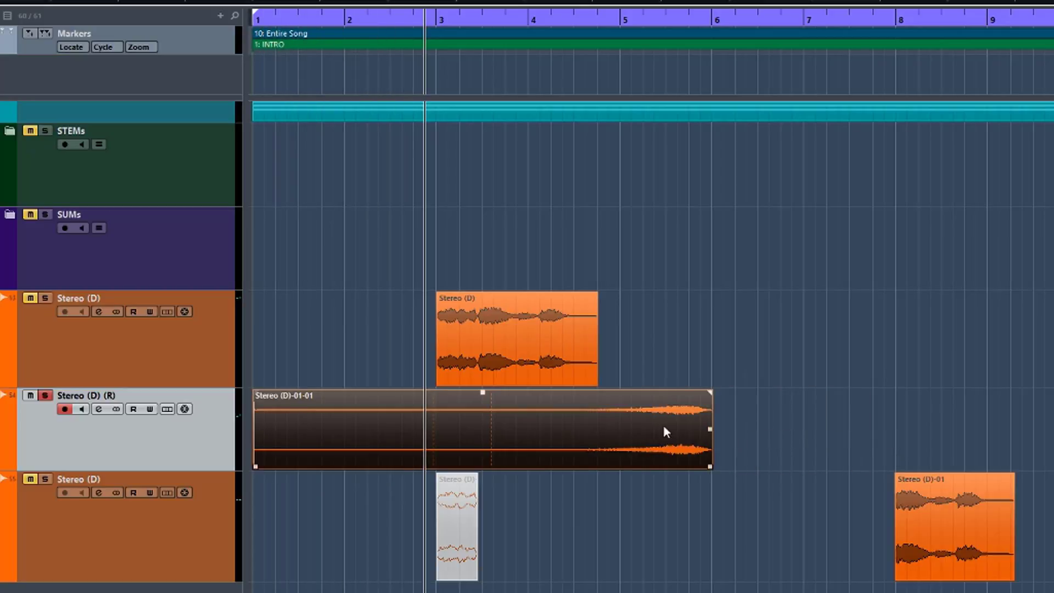
Move the original Stereo (D) clip to start just before bar 6 and play it with only its track soloed
left_click_drag(497, 342, 753, 345)
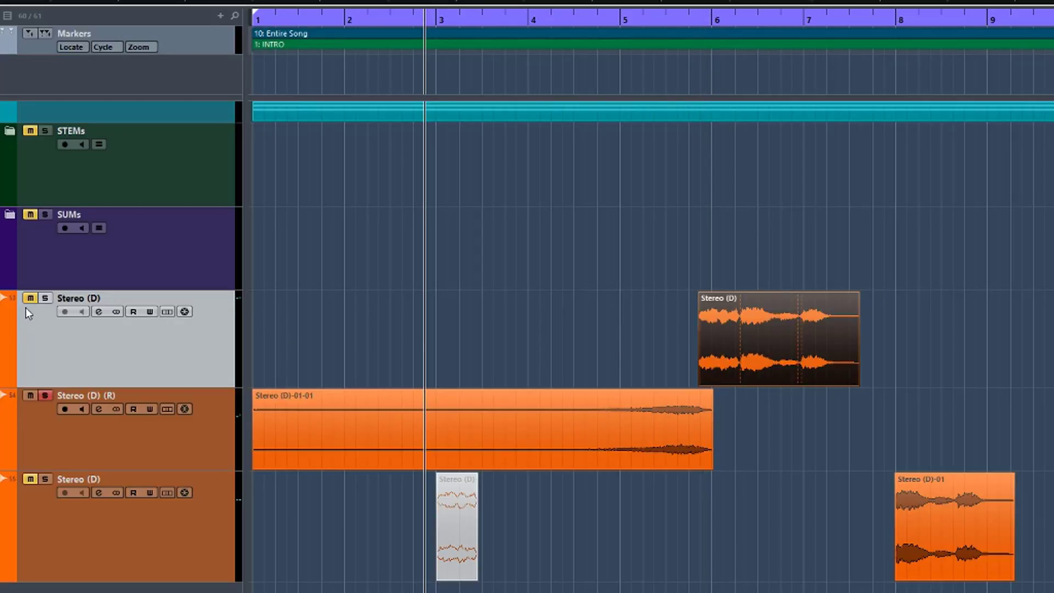
left_click(45, 298)
left_click(45, 395)
left_click(708, 265)
key("space")
left_click(688, 262)
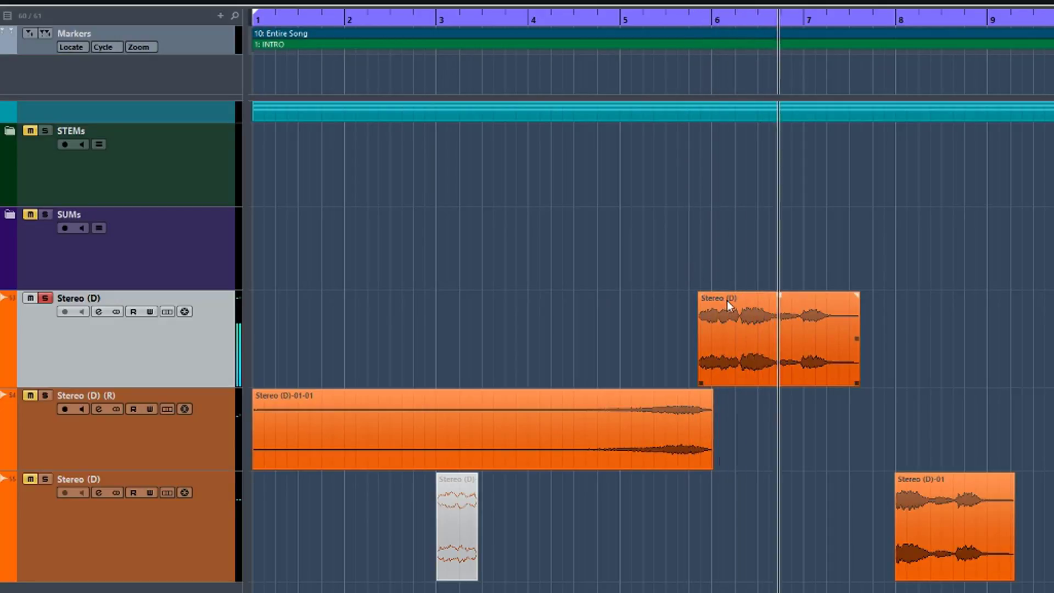
key("space")
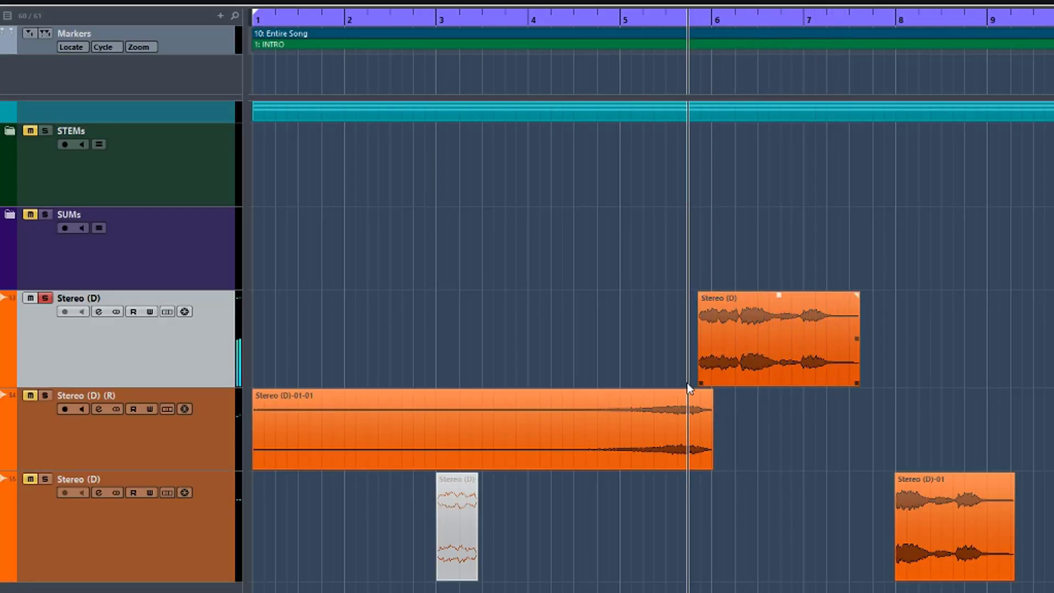
Move the original Stereo (D) clip earlier so it starts at beat 5.4, over the peak of the reversed reverb
left_click_drag(707, 369, 710, 372)
scroll(678, 400, "up", 5)
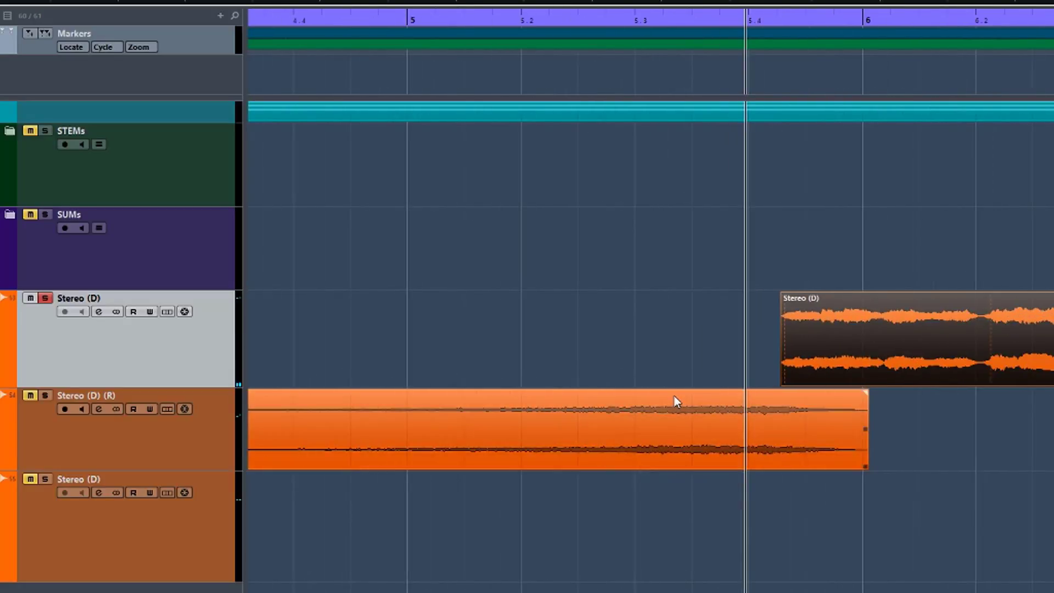
left_click_drag(855, 358, 822, 358)
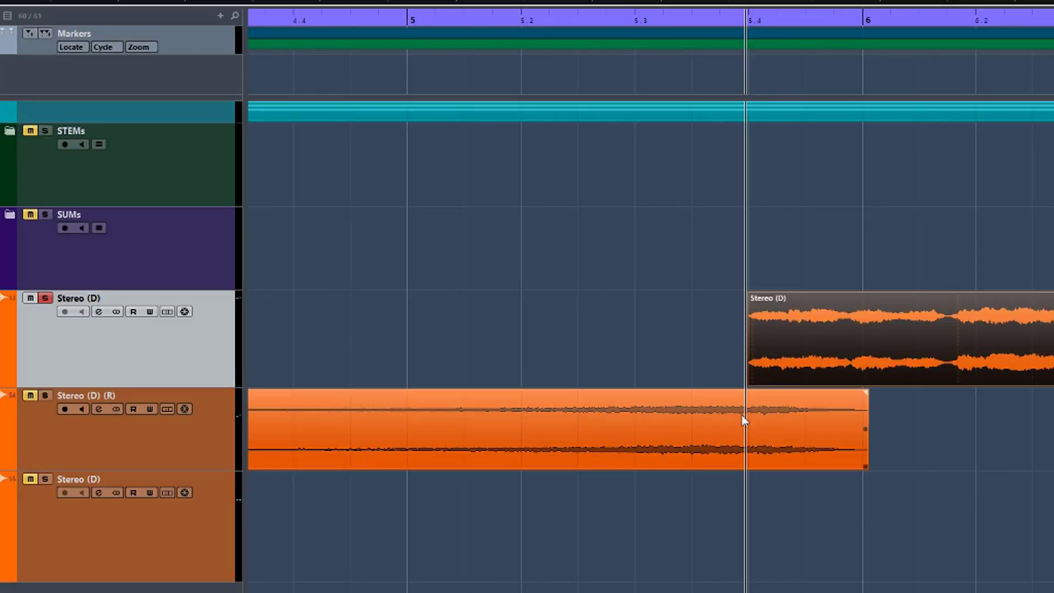
Solo the Stereo (D) (R) track as well and play the transition between both clips from about bar 5
left_click(45, 395)
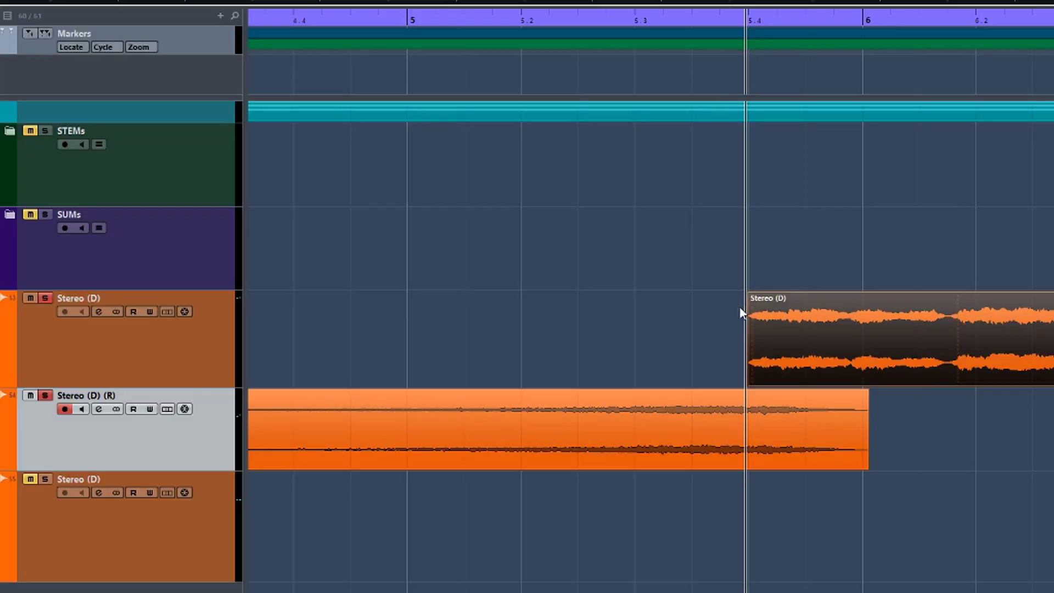
left_click(682, 323)
key("space")
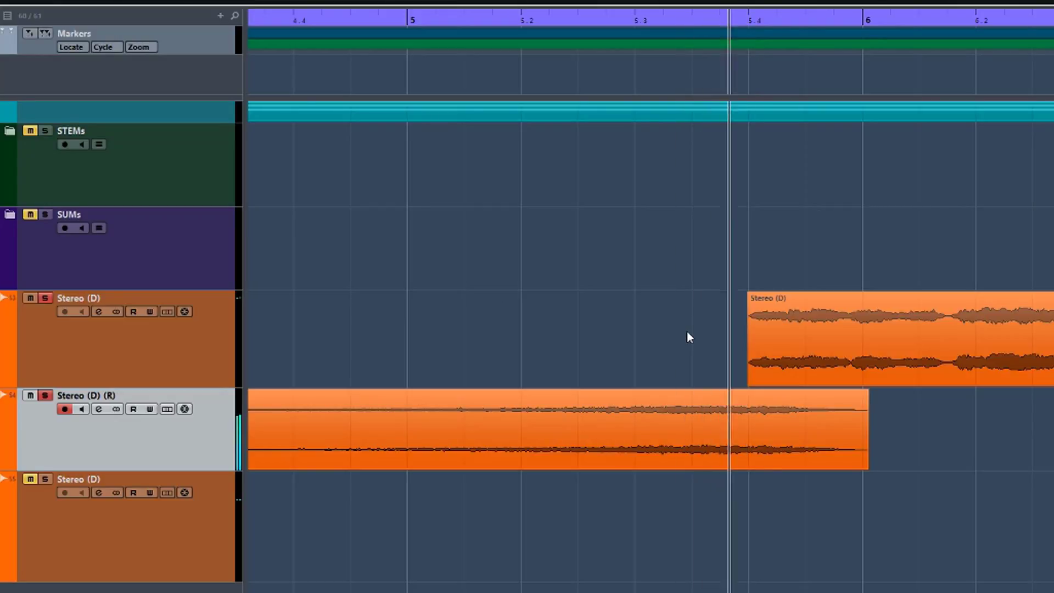
key("space")
left_click(512, 332)
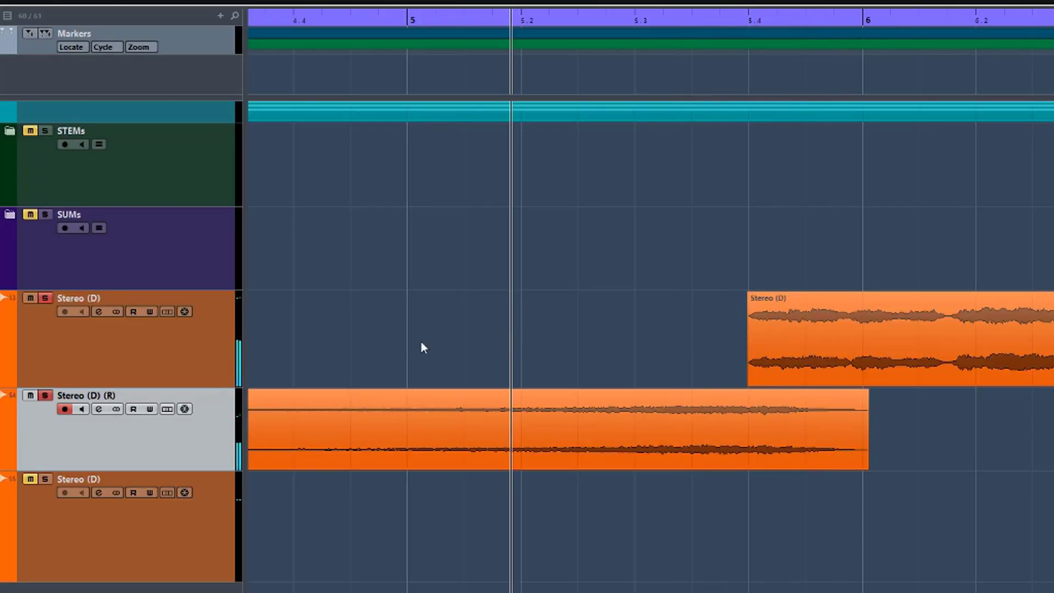
left_click(414, 343)
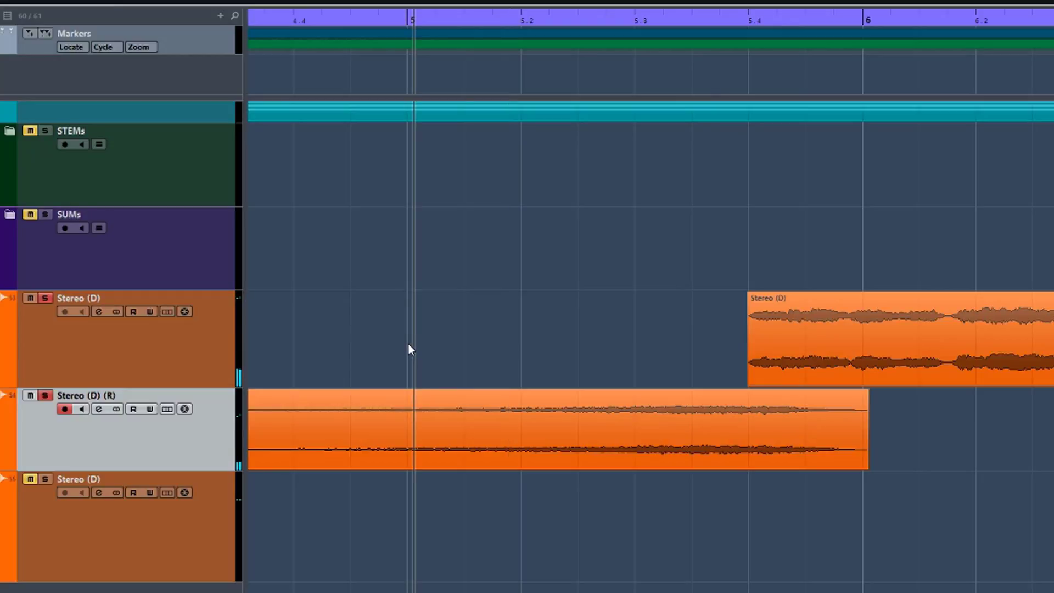
key("space")
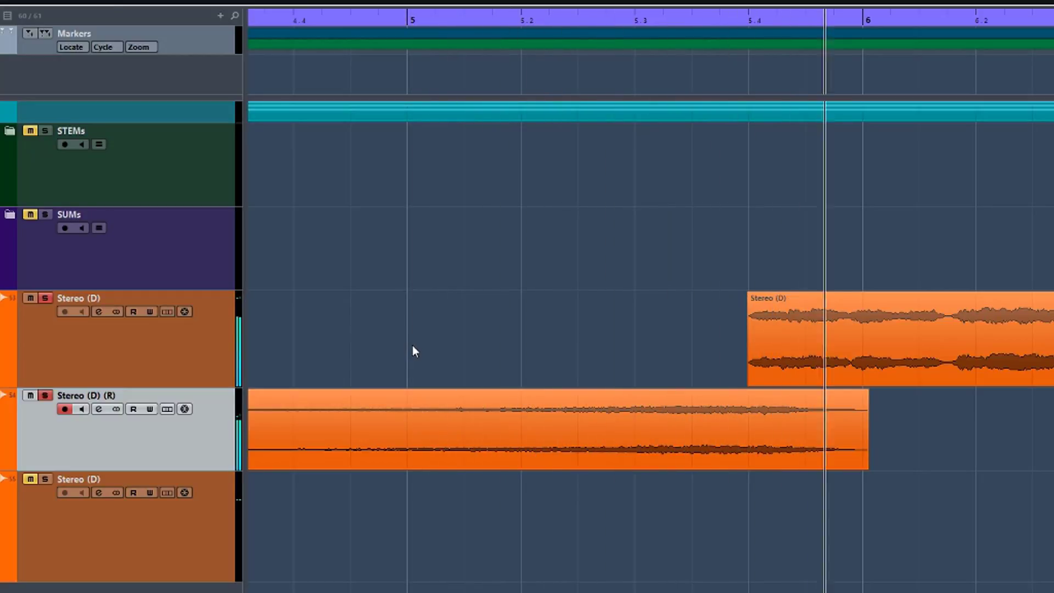
key("space")
Shift the original clip to start about halfway between beats 5.3 and 5.4, and play the transition from bar 5
left_click_drag(766, 350, 735, 353)
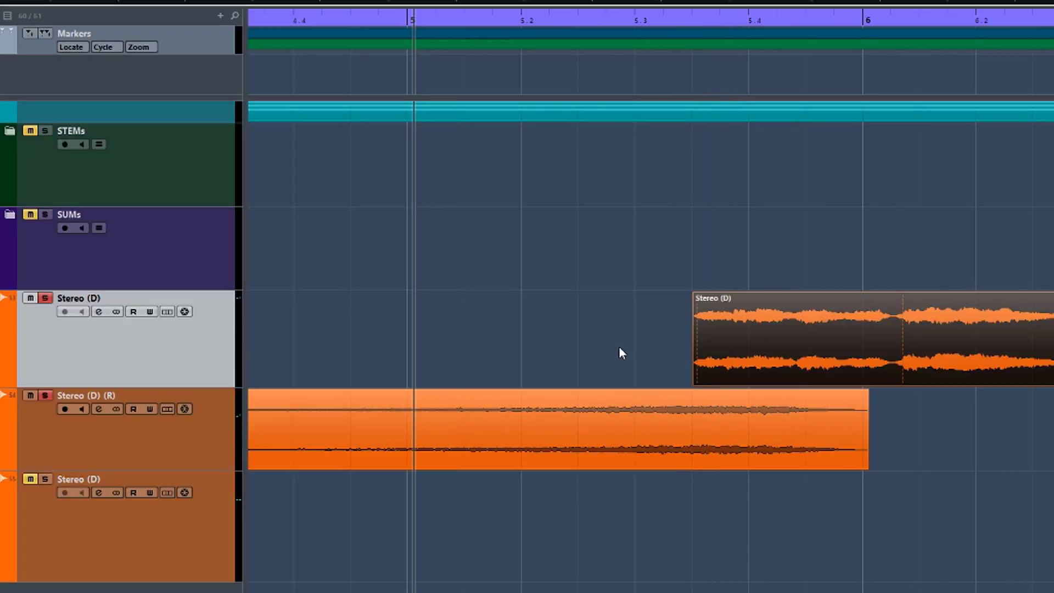
key("space")
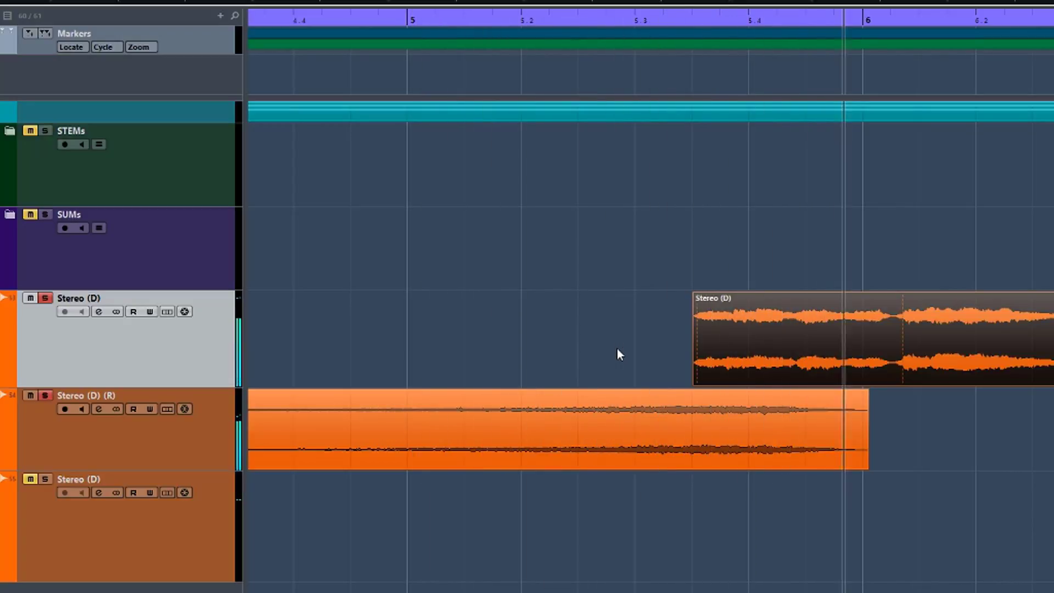
key("space")
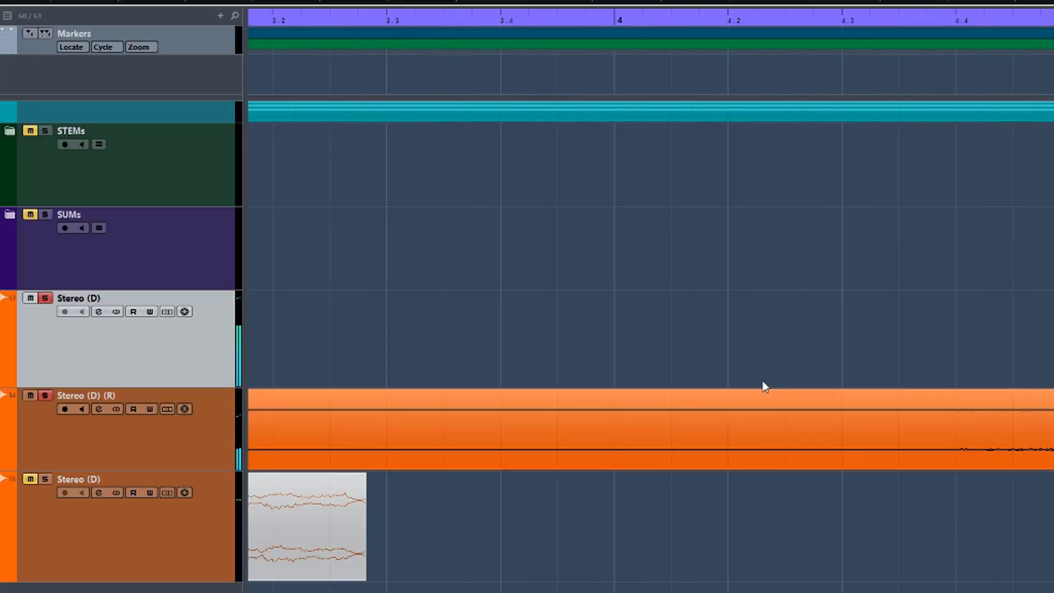
scroll(708, 335, "right", 8)
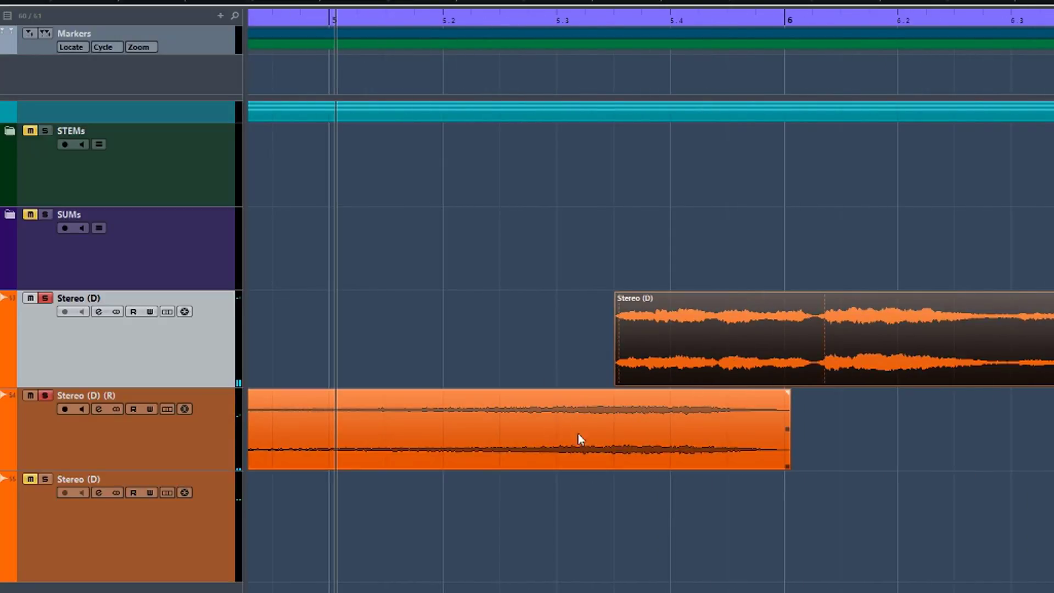
key("space")
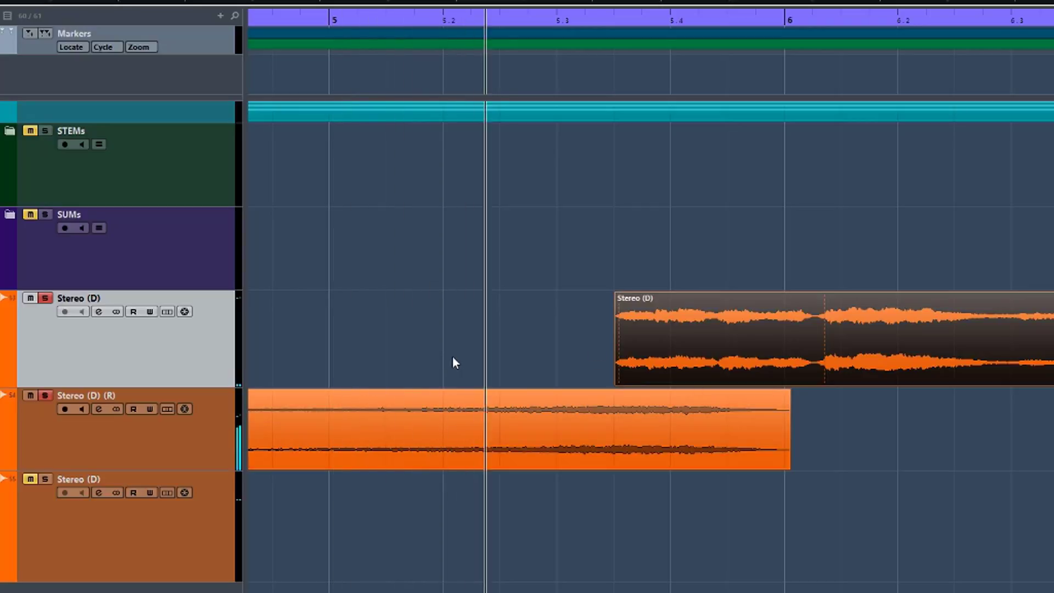
key("space")
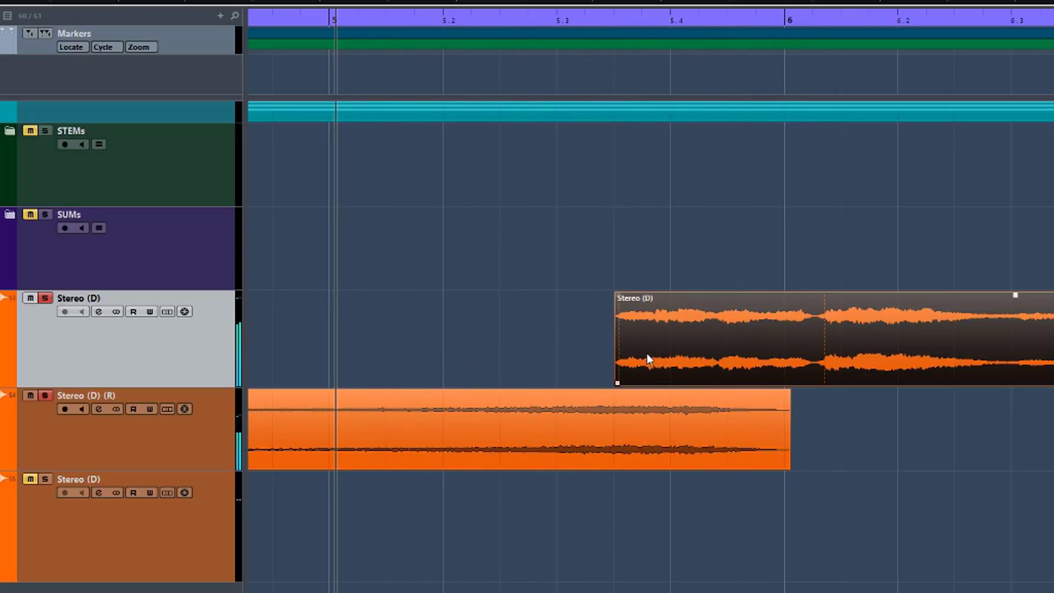
Nudge the original clip slightly later and trim the end of the reversed reverb clip to beat 5.4
left_click_drag(647, 354, 655, 351)
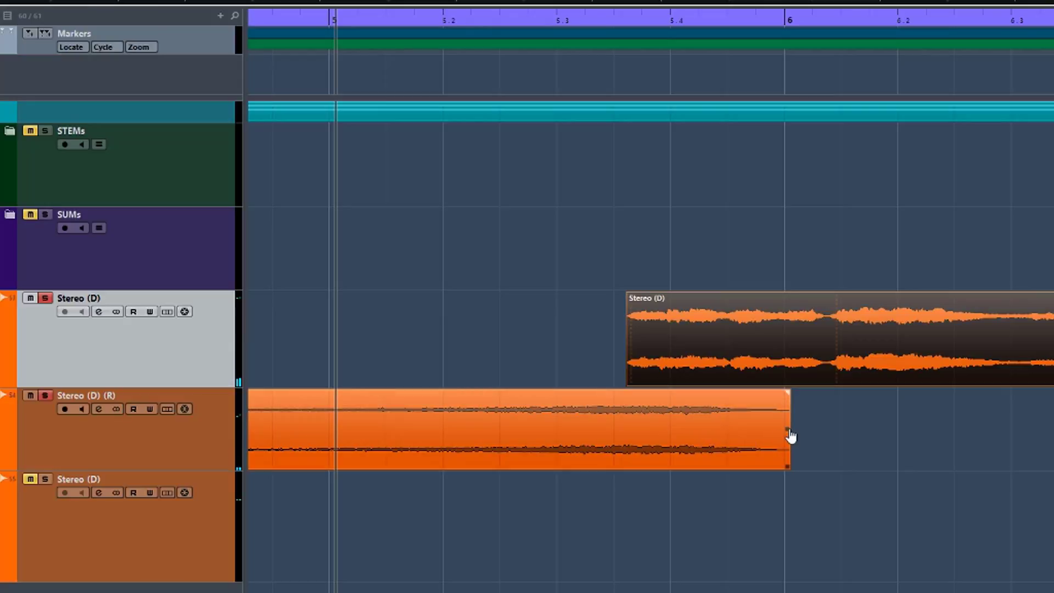
left_click_drag(788, 463, 667, 448)
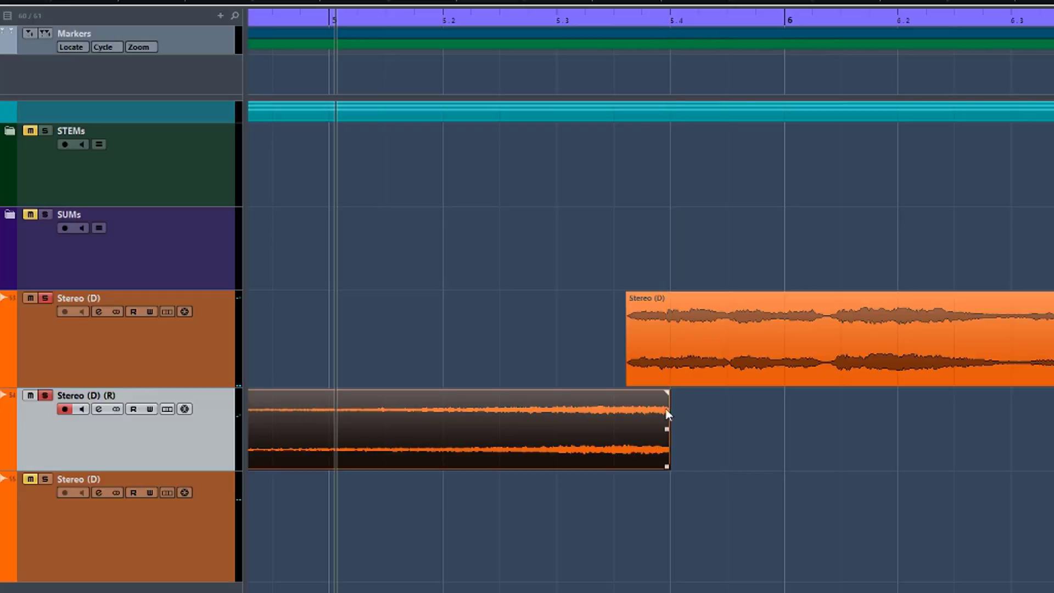
Add a short fade-out to the reversed clip and a short fade-in to the original clip, nudging the original slightly earlier
left_click_drag(664, 393, 631, 393)
left_click_drag(629, 295, 644, 294)
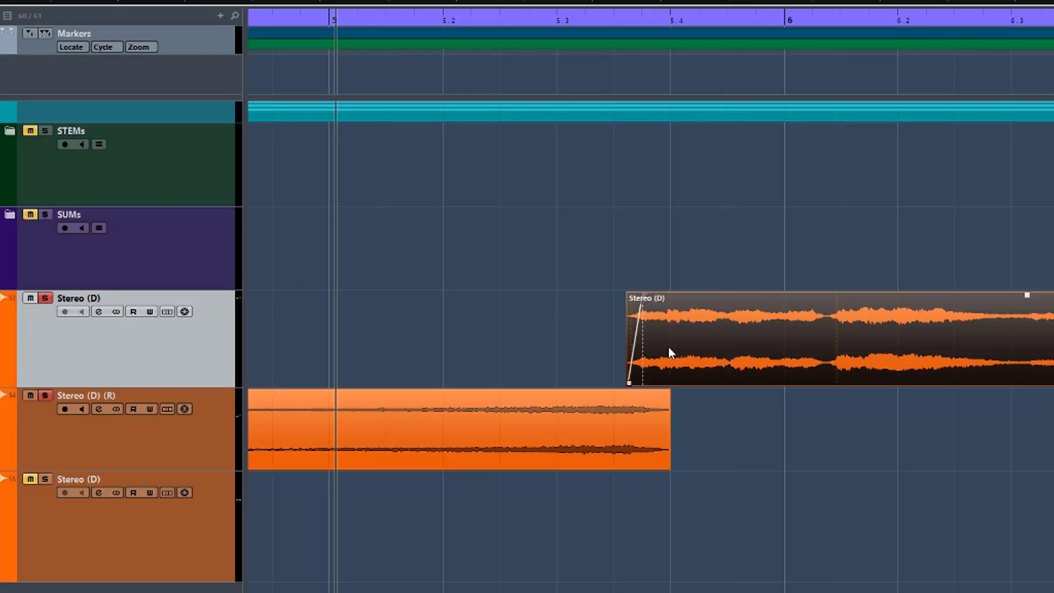
left_click_drag(667, 345, 663, 348)
Play the arrangement from the beginning of the reversed reverb clip at bar 1
scroll(518, 386, "down", 4)
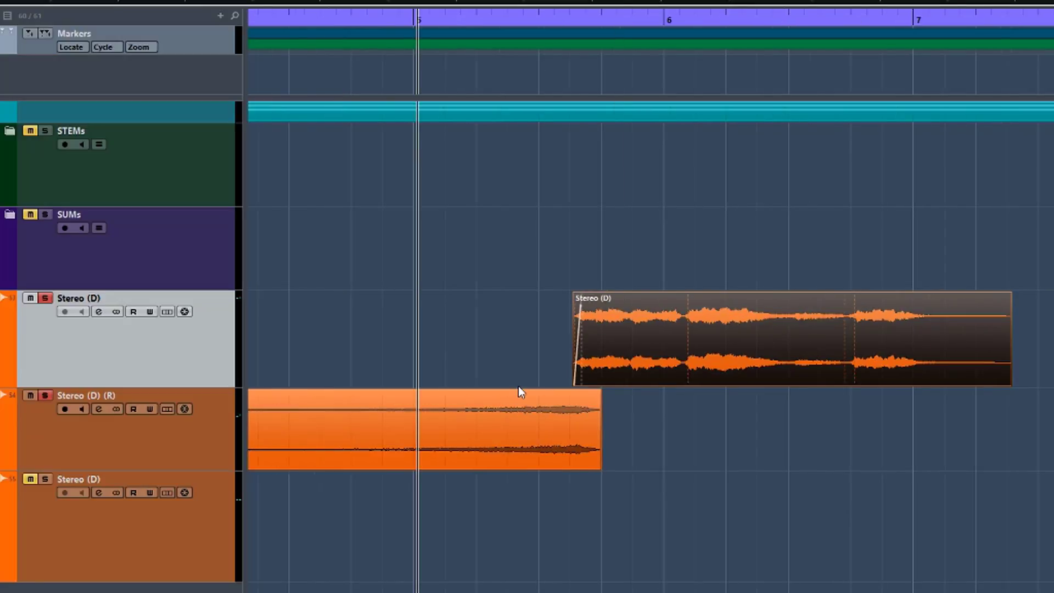
scroll(518, 387, "down", 2)
scroll(518, 387, "left", 3)
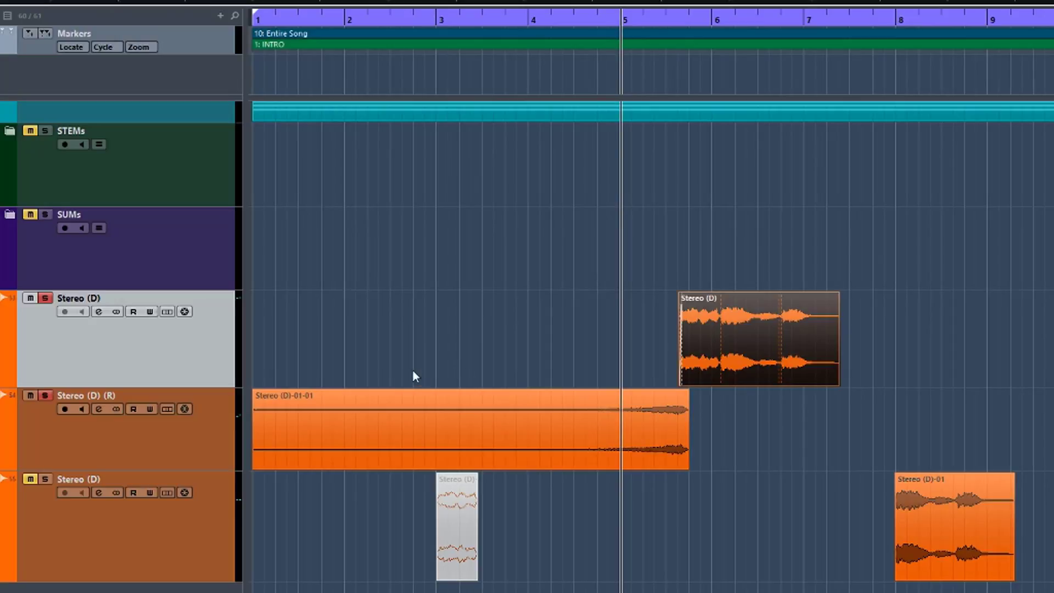
left_click(285, 331)
left_click(258, 328)
key("space")
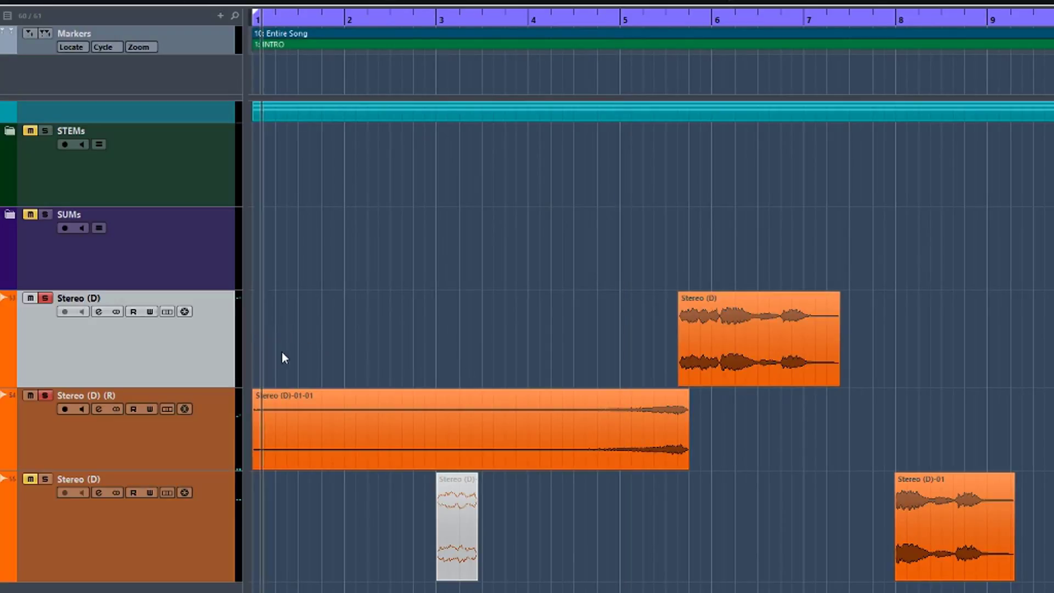
key("space")
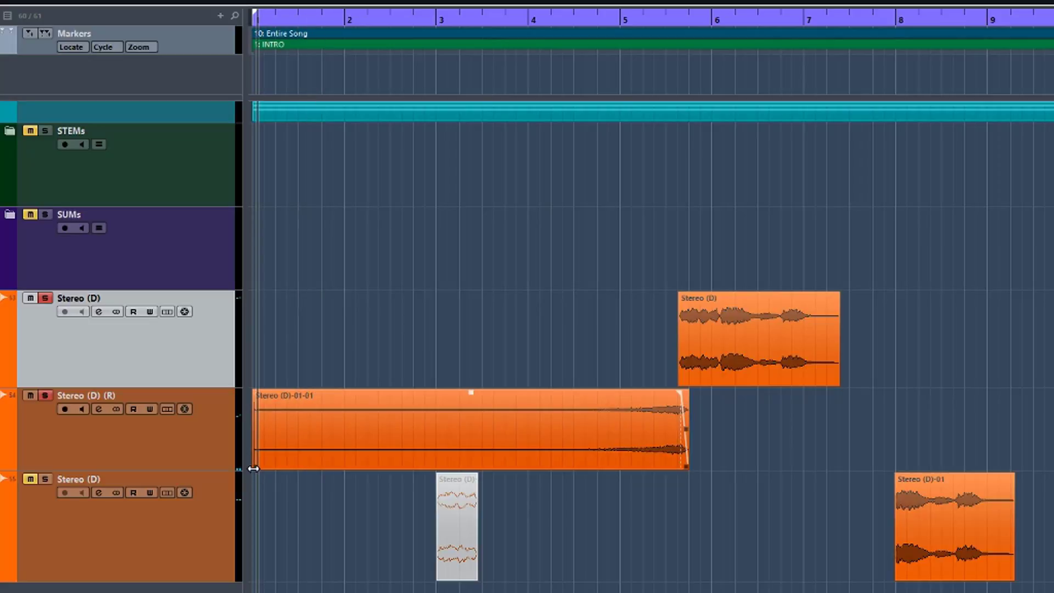
Trim the reversed clip's start to about beat 2.2, add a fade-in of about two beats, and play both clips
left_click_drag(255, 465, 371, 464)
left_click_drag(371, 394, 421, 392)
left_click(369, 338)
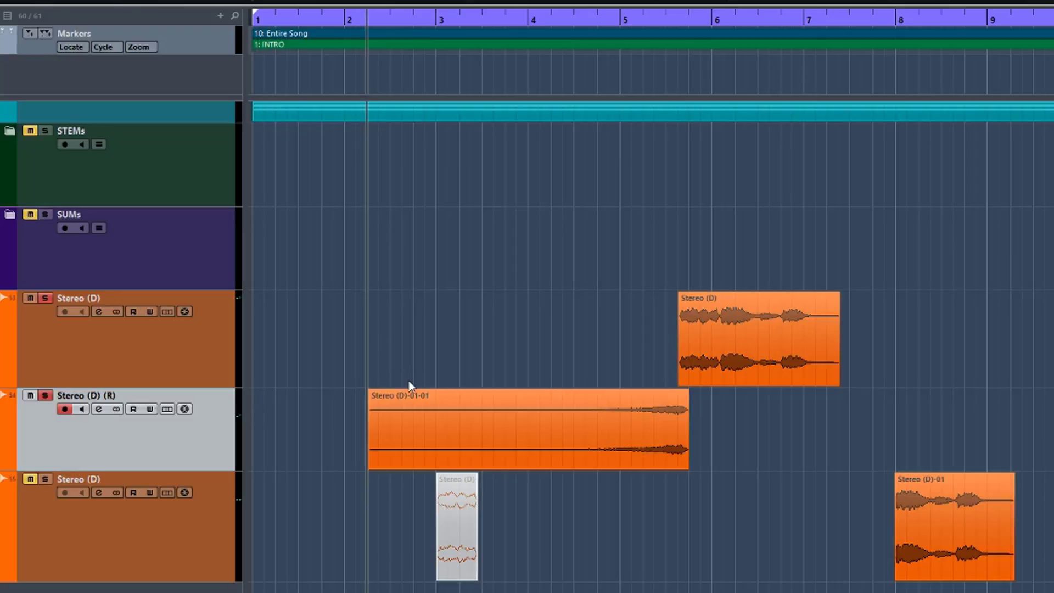
key("space")
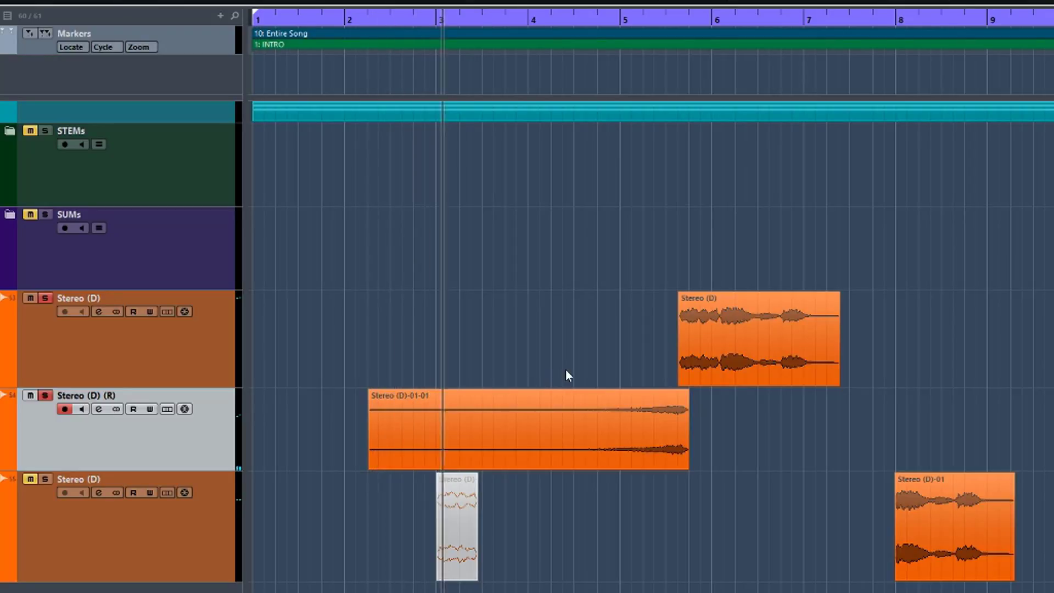
left_click(675, 397)
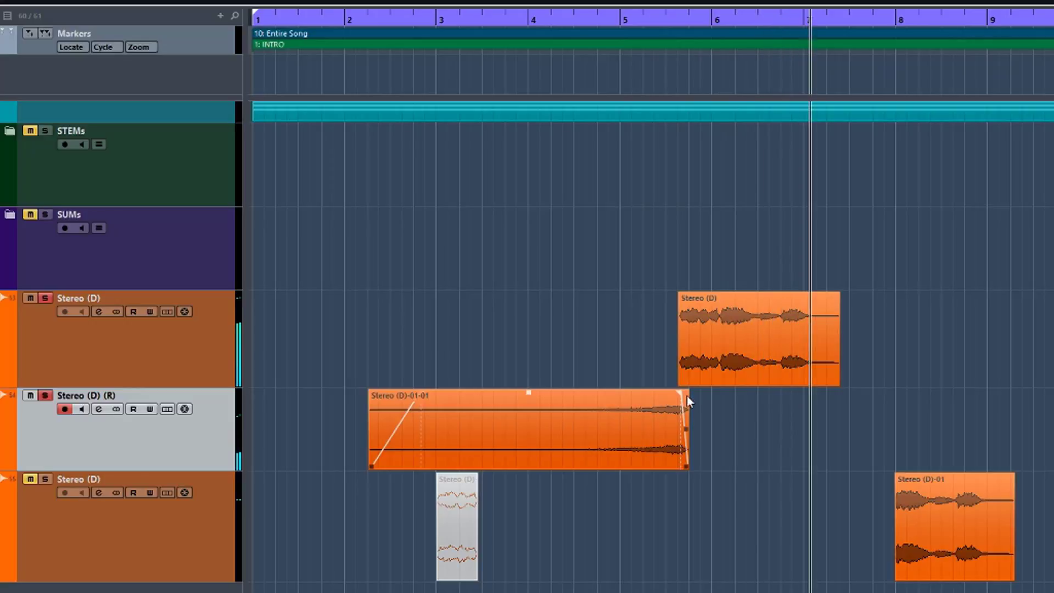
key("space")
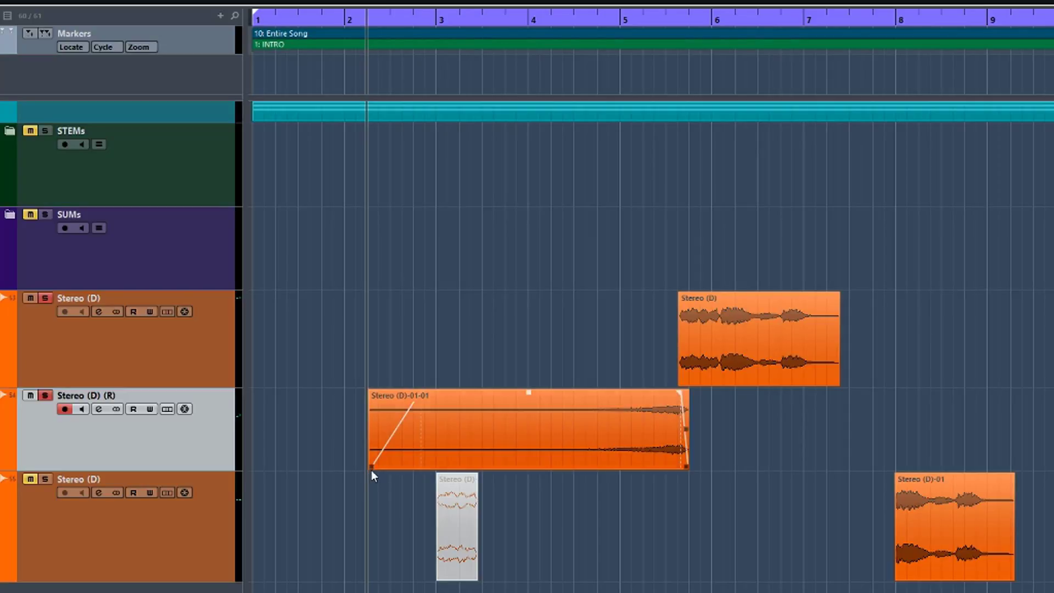
Trim the reversed clip's start to just before bar 4, extend its fade-in to just before bar 5, and play the result
left_click_drag(371, 468, 519, 457)
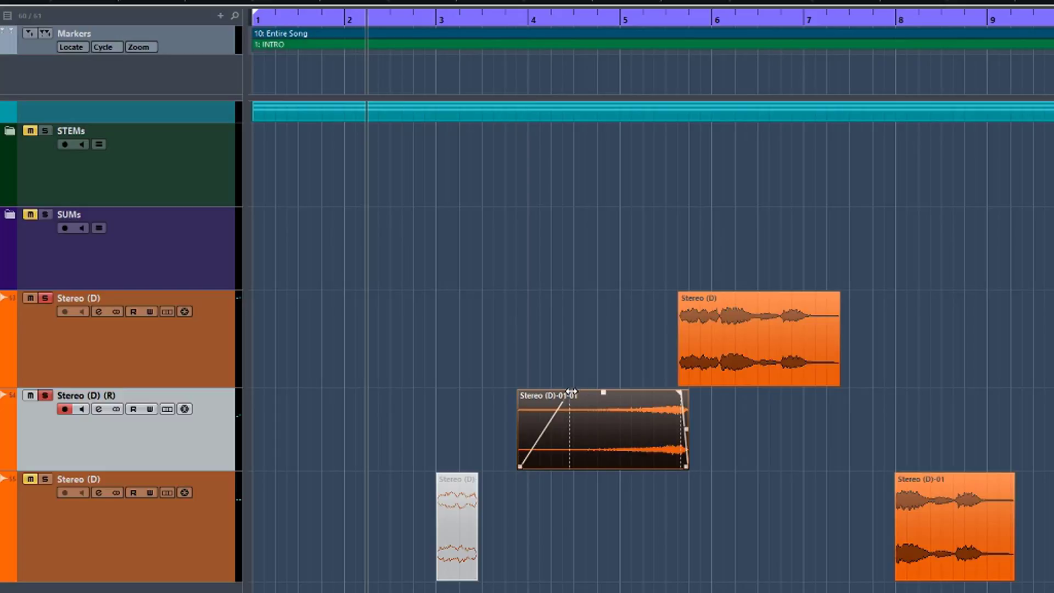
left_click_drag(571, 392, 608, 392)
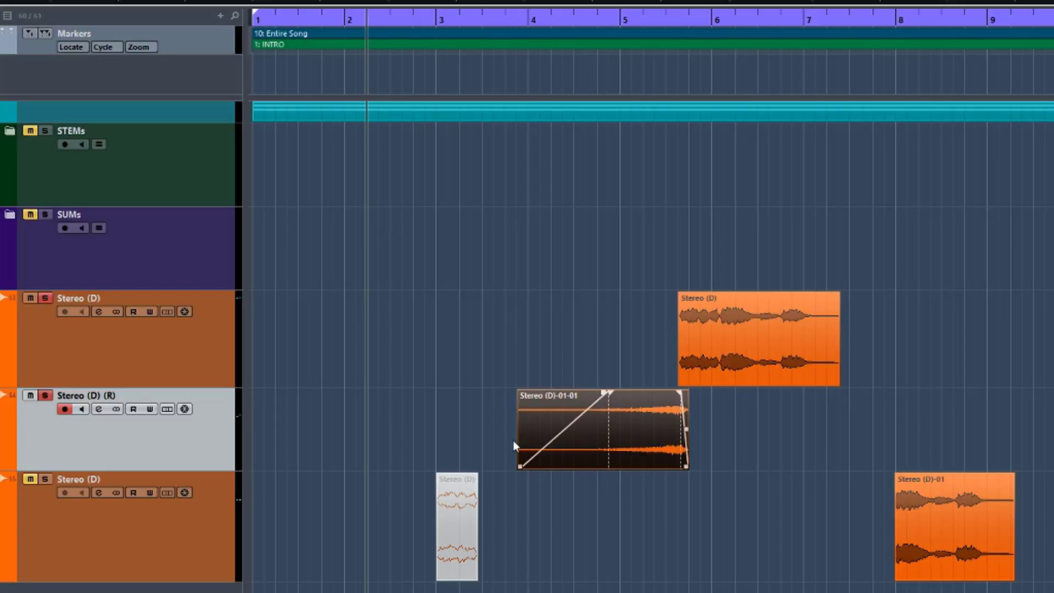
left_click(498, 412)
key("space")
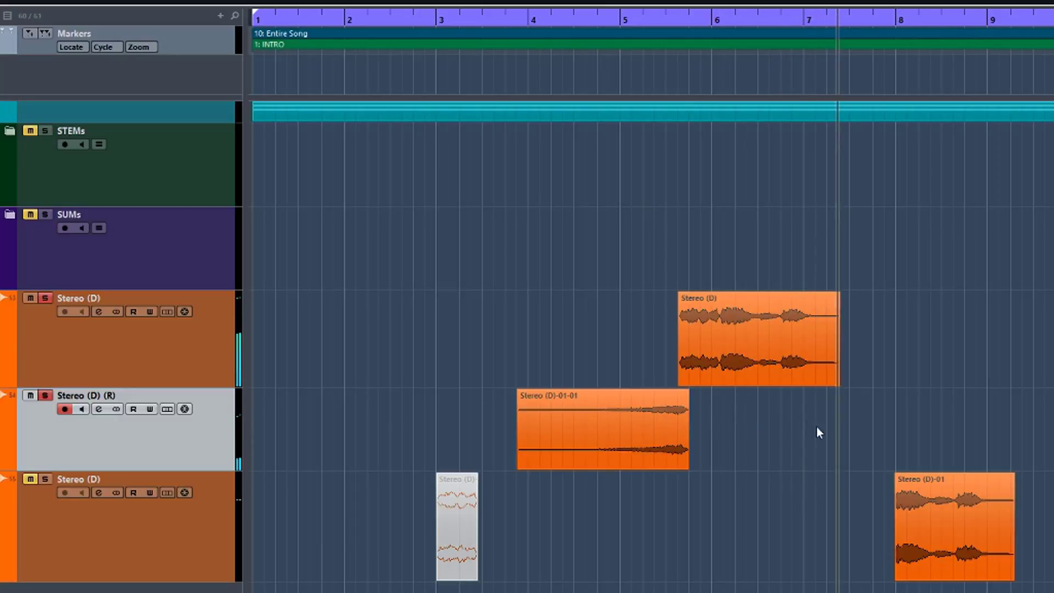
key("space")
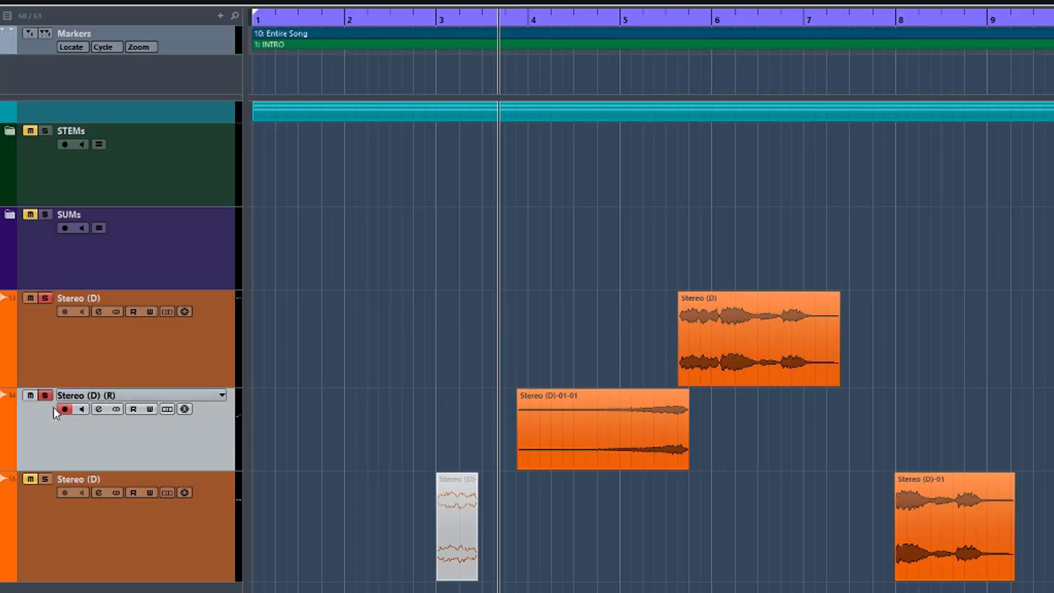
Remove the solo from the Stereo (D) (R) track to hear the original clip without the reverse reverb
left_click(43, 396)
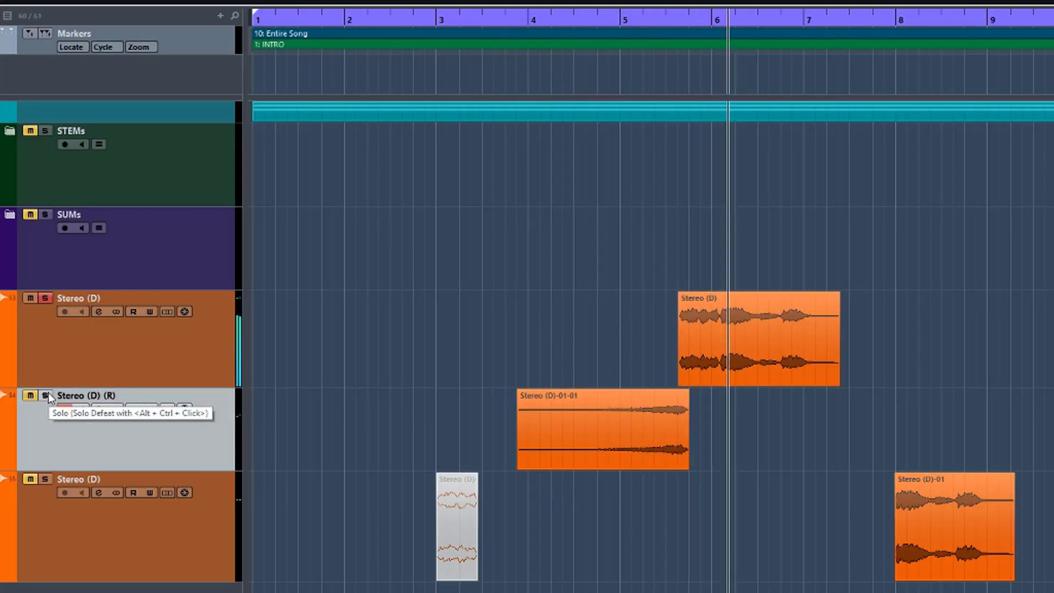
Solo the Stereo (D) (R) track again and play the original clip together with the reverse reverb
key("space")
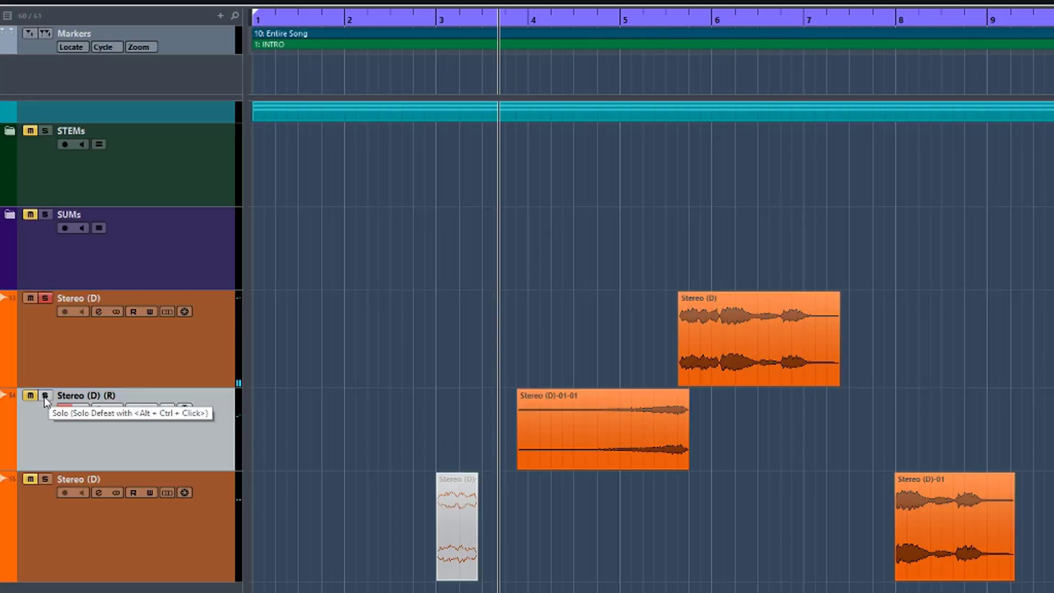
left_click(45, 396)
key("space")
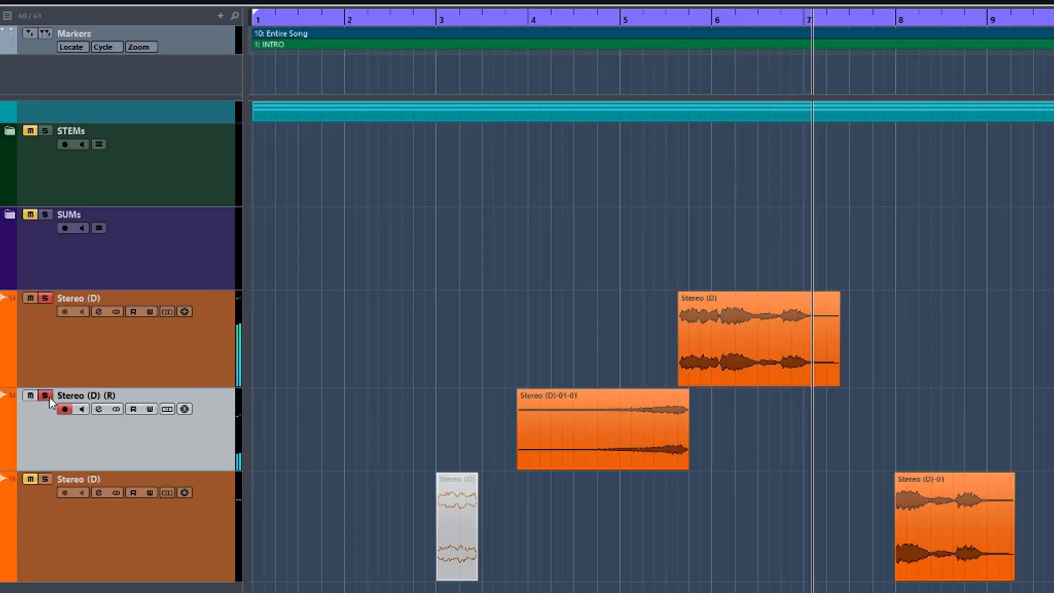
key("space")
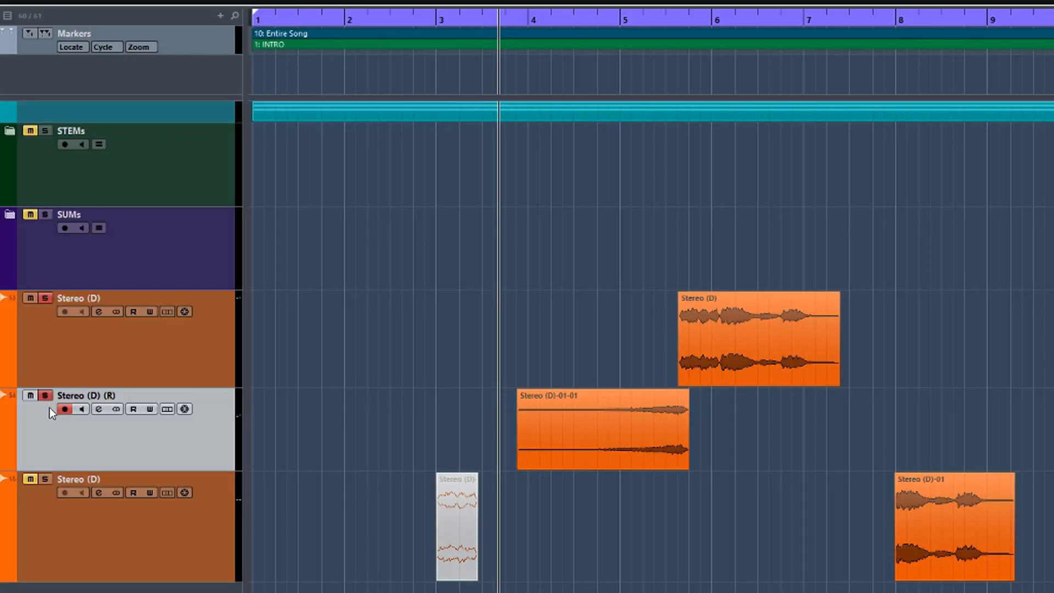
Trim the reversed clip's start to about beat 5.2, shorten its fade-in to about one beat, and play both clips
mouse_move(540, 407)
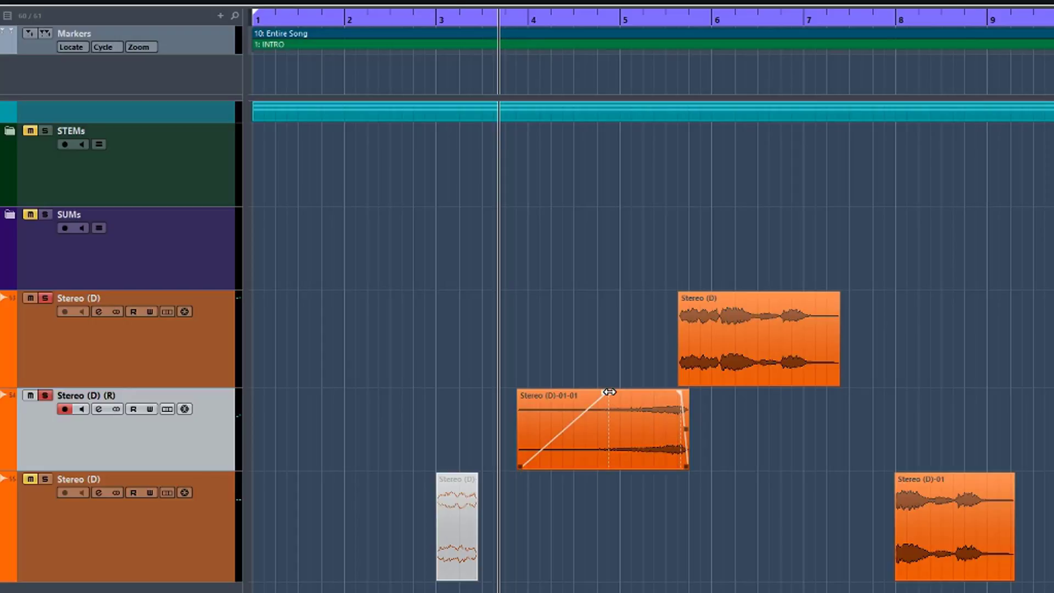
left_click_drag(606, 390, 549, 394)
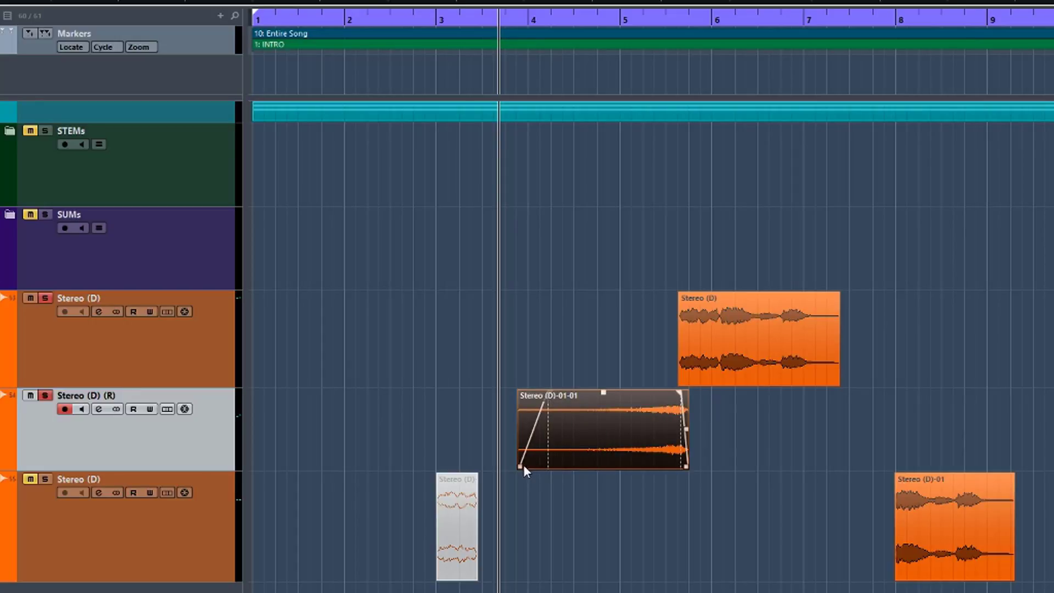
left_click_drag(519, 467, 648, 448)
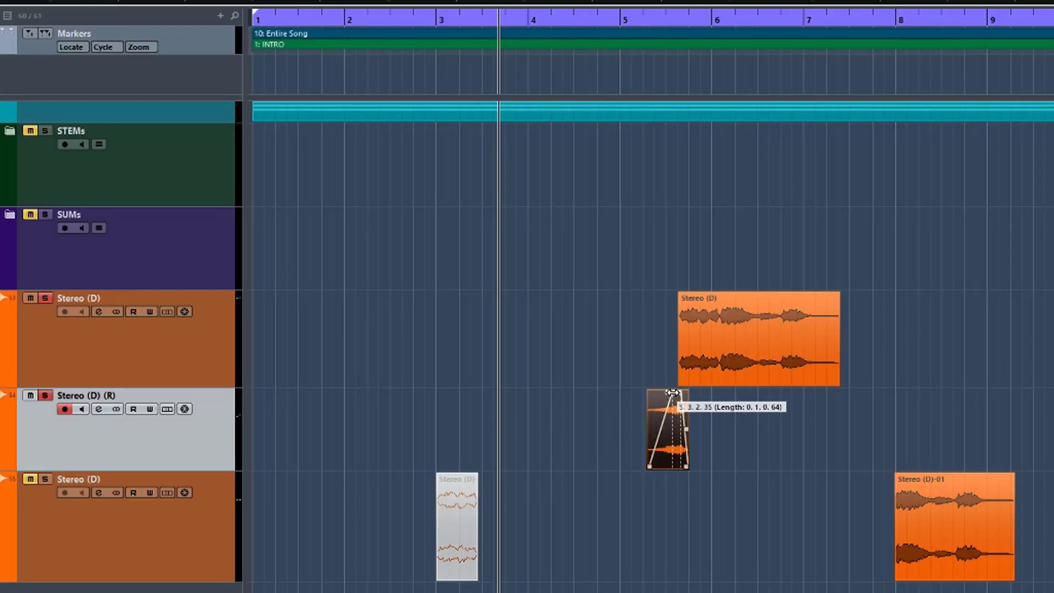
left_click(627, 414)
key("space")
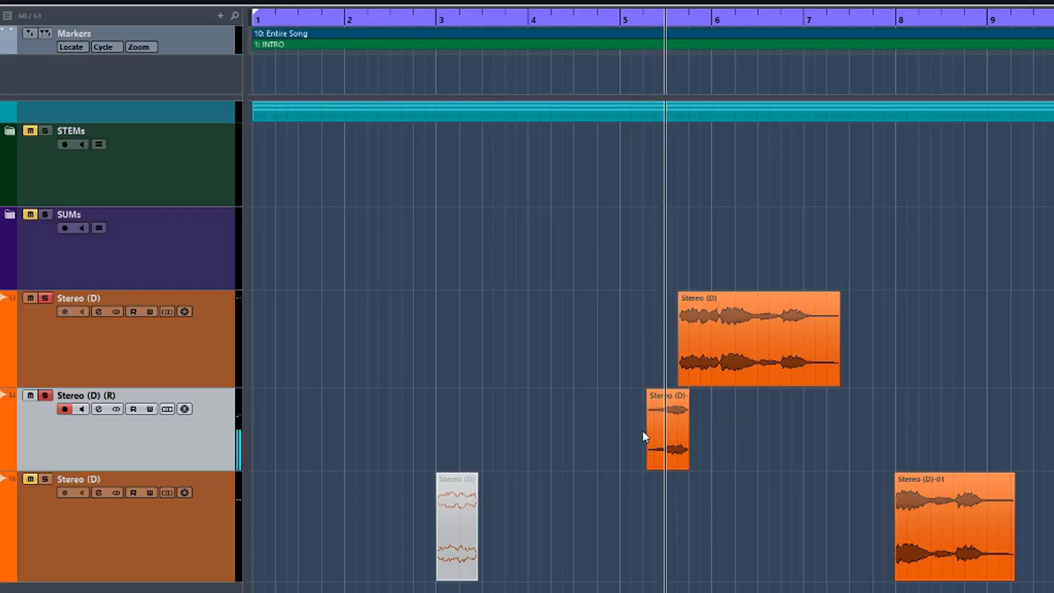
key("space")
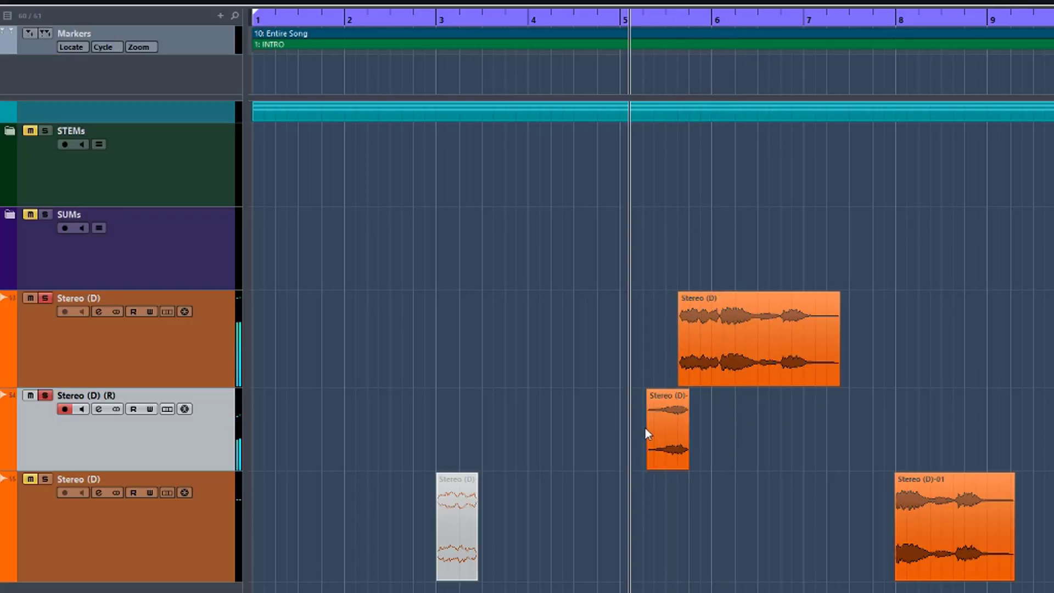